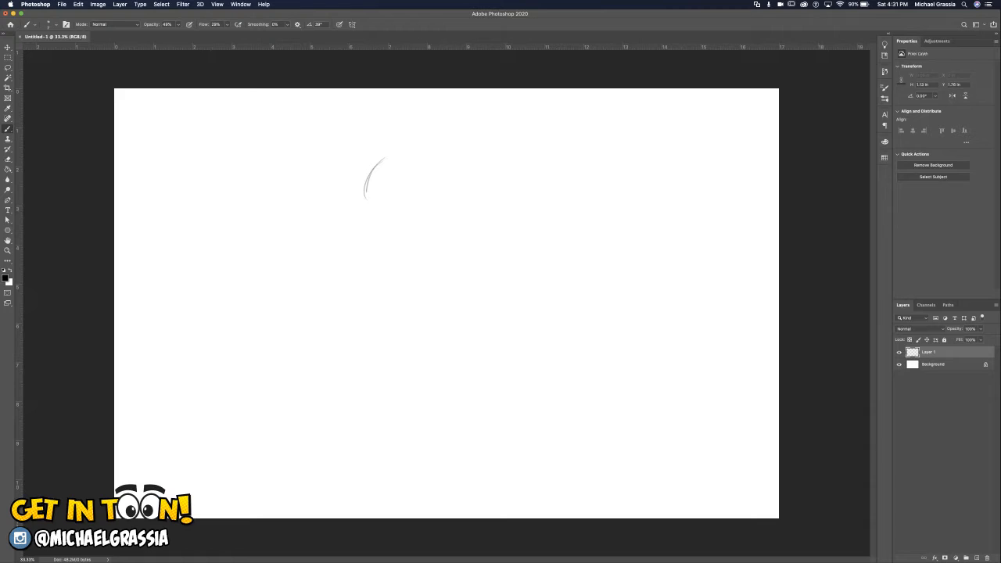
# Sketch the round cranium of the head with loose circular strokes in the upper middle of the canvas.
pyautogui.moveTo(367, 200)
pyautogui.mouseDown()
pyautogui.moveTo(378, 214)
pyautogui.moveTo(402, 217)
pyautogui.mouseUp()
pyautogui.moveTo(366, 201); pyautogui.dragTo(382, 217)
pyautogui.moveTo(384, 156)
pyautogui.mouseDown()
pyautogui.moveTo(365, 205)
pyautogui.moveTo(406, 153)
pyautogui.moveTo(428, 167)
pyautogui.moveTo(433, 186)
pyautogui.mouseUp()
pyautogui.moveTo(371, 217)
pyautogui.mouseDown()
pyautogui.moveTo(430, 205)
pyautogui.moveTo(383, 220)
pyautogui.mouseUp()
pyautogui.moveTo(433, 176); pyautogui.dragTo(419, 209)
pyautogui.moveTo(421, 211); pyautogui.dragTo(393, 219)
pyautogui.moveTo(430, 181); pyautogui.dragTo(417, 214)
# Add the curved face center line and block in the jaw and chin below the circle.
pyautogui.moveTo(383, 175)
pyautogui.mouseDown()
pyautogui.moveTo(374, 249)
pyautogui.moveTo(372, 240)
pyautogui.mouseUp()
pyautogui.moveTo(375, 203); pyautogui.dragTo(373, 258)
pyautogui.moveTo(369, 183); pyautogui.dragTo(364, 237)
pyautogui.moveTo(365, 200)
pyautogui.mouseDown()
pyautogui.moveTo(365, 254)
pyautogui.moveTo(395, 255)
pyautogui.moveTo(418, 238)
pyautogui.moveTo(413, 245)
pyautogui.mouseUp()
pyautogui.moveTo(417, 208)
pyautogui.mouseDown()
pyautogui.moveTo(413, 243)
pyautogui.moveTo(386, 256)
pyautogui.moveTo(394, 252)
pyautogui.mouseUp()
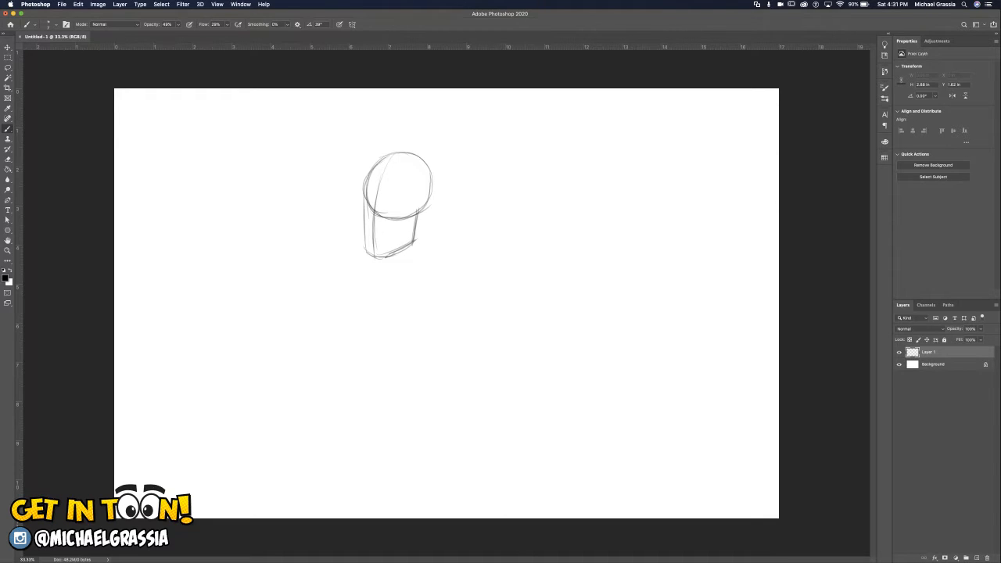
# Sketch both sides of the neck, the curved collar line and the sloping shoulders beneath the head.
pyautogui.moveTo(425, 211); pyautogui.dragTo(434, 263)
pyautogui.moveTo(373, 258); pyautogui.dragTo(368, 275)
pyautogui.moveTo(425, 211); pyautogui.dragTo(441, 266)
pyautogui.moveTo(463, 272)
pyautogui.mouseDown()
pyautogui.moveTo(369, 282)
pyautogui.moveTo(456, 271)
pyautogui.moveTo(436, 270)
pyautogui.mouseUp()
pyautogui.moveTo(368, 263); pyautogui.dragTo(338, 277)
pyautogui.moveTo(444, 256)
pyautogui.mouseDown()
pyautogui.moveTo(478, 270)
pyautogui.moveTo(469, 263)
pyautogui.mouseUp()
pyautogui.moveTo(427, 206); pyautogui.dragTo(437, 260)
# Outline the brow and far side of the face down to the chin, and add the eye line and ear.
pyautogui.moveTo(420, 208)
pyautogui.mouseDown()
pyautogui.moveTo(411, 245)
pyautogui.moveTo(390, 254)
pyautogui.mouseUp()
pyautogui.moveTo(366, 174); pyautogui.dragTo(361, 200)
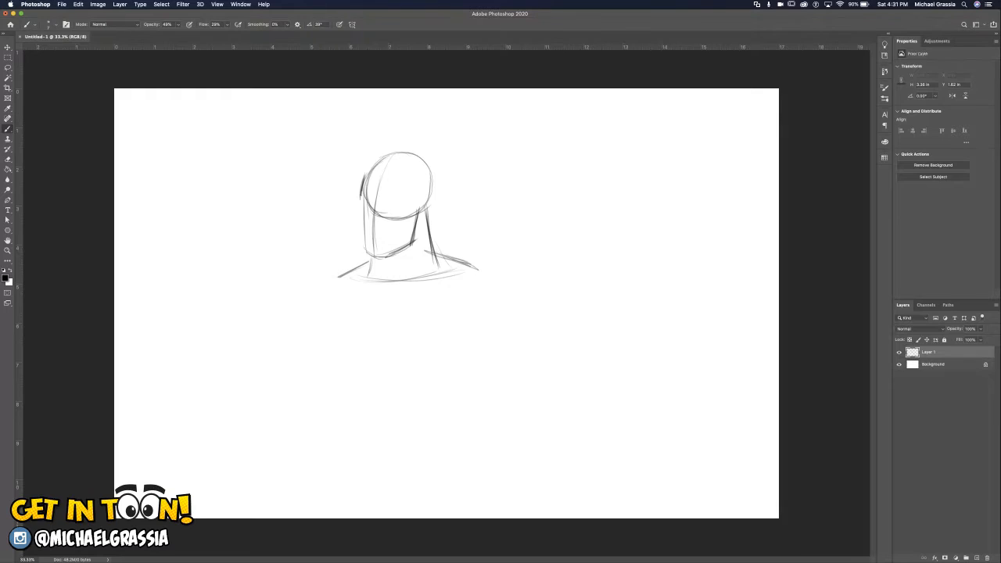
pyautogui.moveTo(369, 168); pyautogui.dragTo(362, 184)
pyautogui.moveTo(365, 176); pyautogui.dragTo(359, 193)
pyautogui.moveTo(360, 202)
pyautogui.mouseDown()
pyautogui.moveTo(361, 251)
pyautogui.moveTo(392, 259)
pyautogui.mouseUp()
pyautogui.moveTo(375, 203)
pyautogui.mouseDown()
pyautogui.moveTo(428, 195)
pyautogui.moveTo(401, 204)
pyautogui.moveTo(433, 186)
pyautogui.moveTo(422, 217)
pyautogui.moveTo(432, 188)
pyautogui.mouseUp()
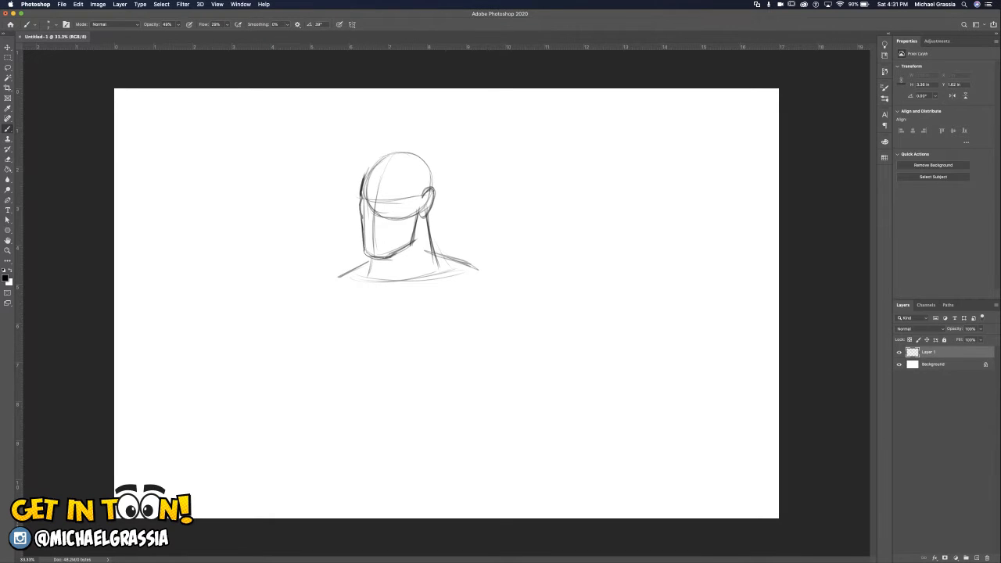
# Strengthen the jawline from the ear to the chin and erase the lower arc of the head circle.
pyautogui.moveTo(420, 217); pyautogui.dragTo(402, 248)
pyautogui.moveTo(405, 245); pyautogui.dragTo(395, 251)
pyautogui.moveTo(407, 218); pyautogui.dragTo(379, 215)
pyautogui.moveTo(369, 196); pyautogui.dragTo(368, 177)
pyautogui.moveTo(423, 213); pyautogui.dragTo(429, 197)
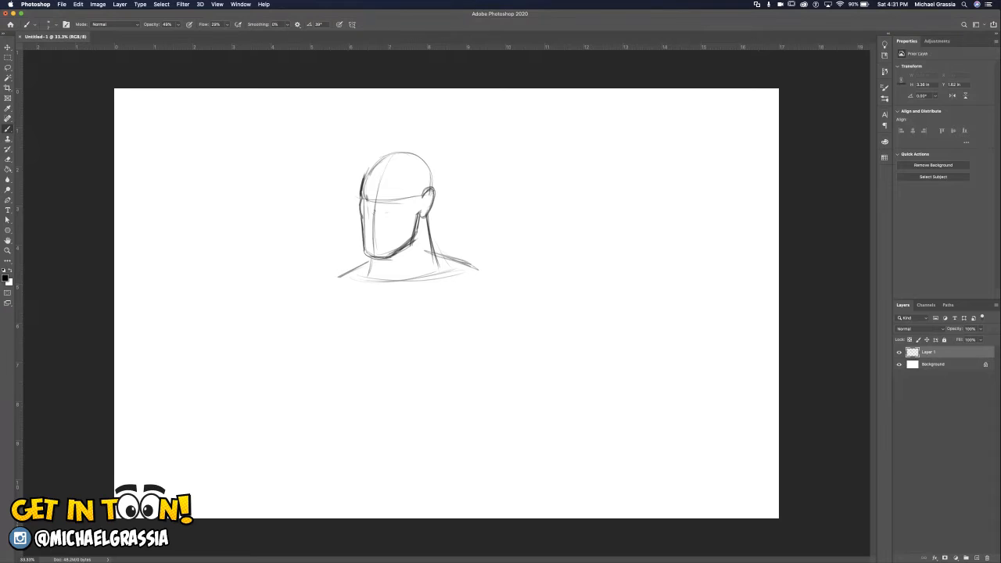
# Mark the nose and mouth positions with short strokes along the face's center line.
pyautogui.press('super+z')
pyautogui.press('super+z')
pyautogui.moveTo(373, 229); pyautogui.dragTo(374, 216)
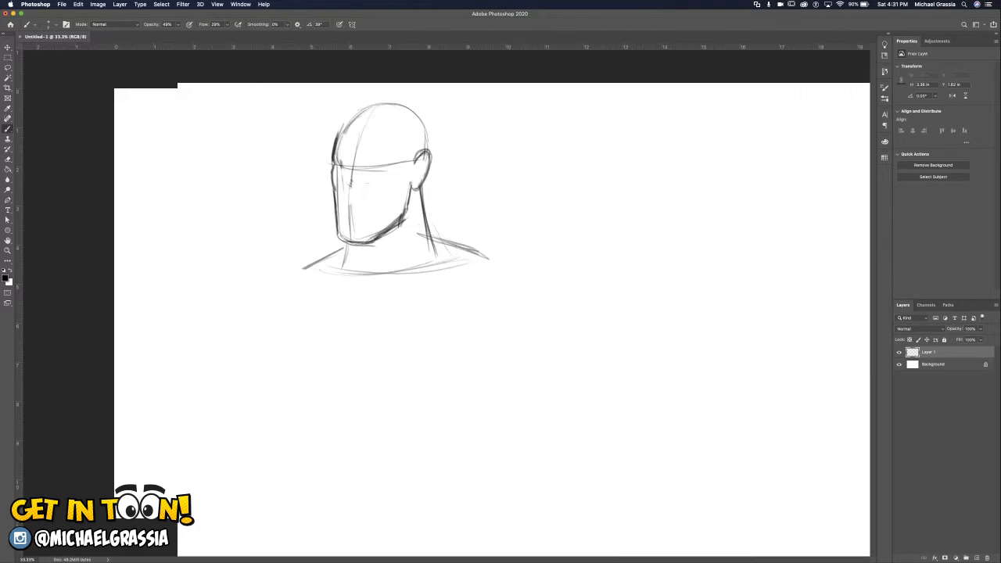
pyautogui.press('super+equal')
pyautogui.scroll(5, 391, 235)
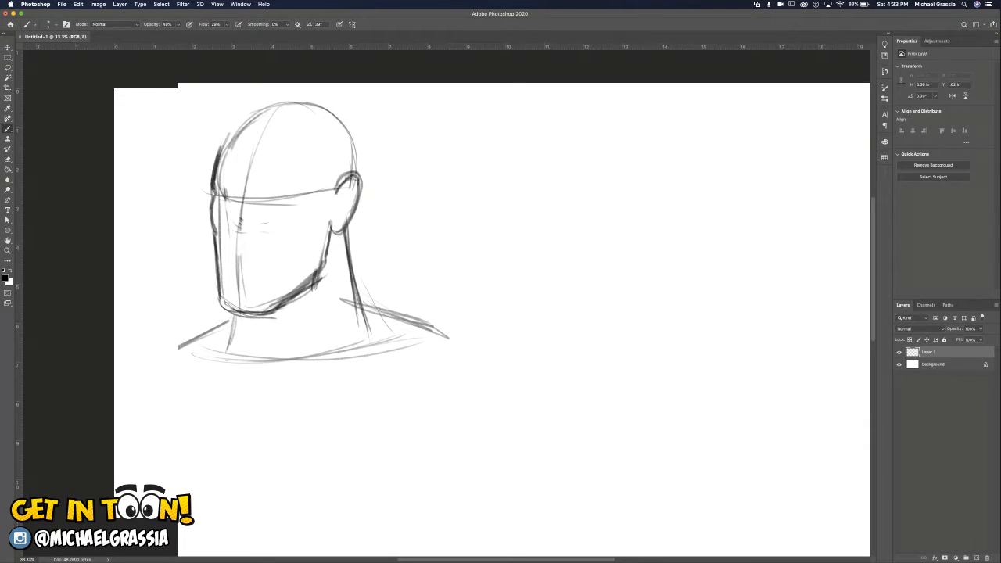
pyautogui.moveTo(231, 247); pyautogui.dragTo(247, 249)
pyautogui.moveTo(230, 265); pyautogui.dragTo(260, 266)
# Add a cheekbone guide from the ear and clean up the inner face line and the eye line.
pyautogui.moveTo(274, 245); pyautogui.dragTo(321, 230)
pyautogui.moveTo(218, 179)
pyautogui.mouseDown()
pyautogui.moveTo(236, 199)
pyautogui.moveTo(221, 232)
pyautogui.moveTo(221, 287)
pyautogui.mouseUp()
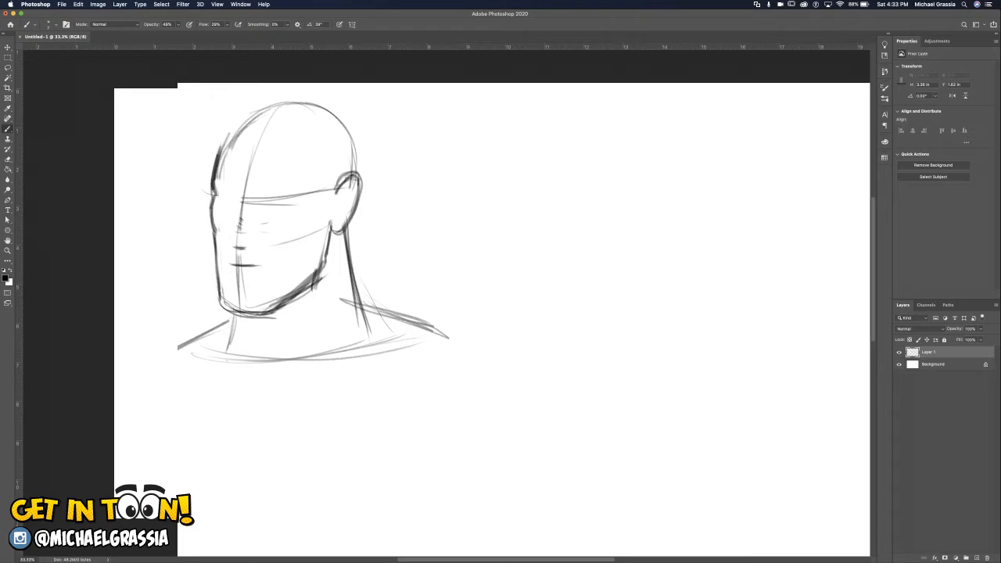
pyautogui.moveTo(240, 201); pyautogui.dragTo(305, 194)
pyautogui.moveTo(218, 193)
pyautogui.mouseDown()
pyautogui.moveTo(277, 197)
pyautogui.moveTo(268, 195)
pyautogui.mouseUp()
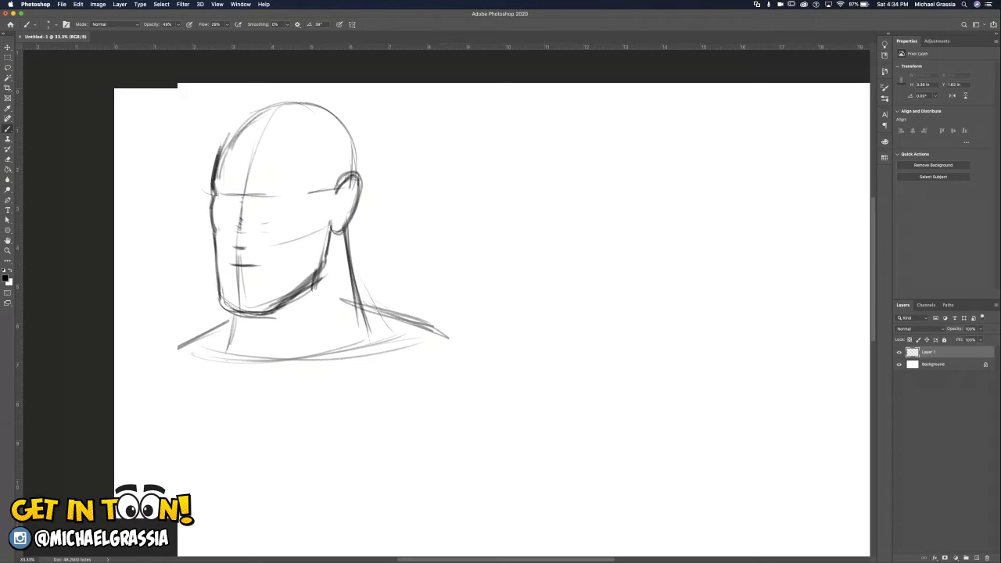
# Draw both eyes on the eye line with their lids and dark pupils.
pyautogui.moveTo(218, 175)
pyautogui.mouseDown()
pyautogui.moveTo(212, 185)
pyautogui.moveTo(241, 177)
pyautogui.moveTo(233, 187)
pyautogui.mouseUp()
pyautogui.moveTo(262, 193)
pyautogui.mouseDown()
pyautogui.moveTo(299, 185)
pyautogui.moveTo(289, 196)
pyautogui.moveTo(264, 194)
pyautogui.moveTo(281, 195)
pyautogui.mouseUp()
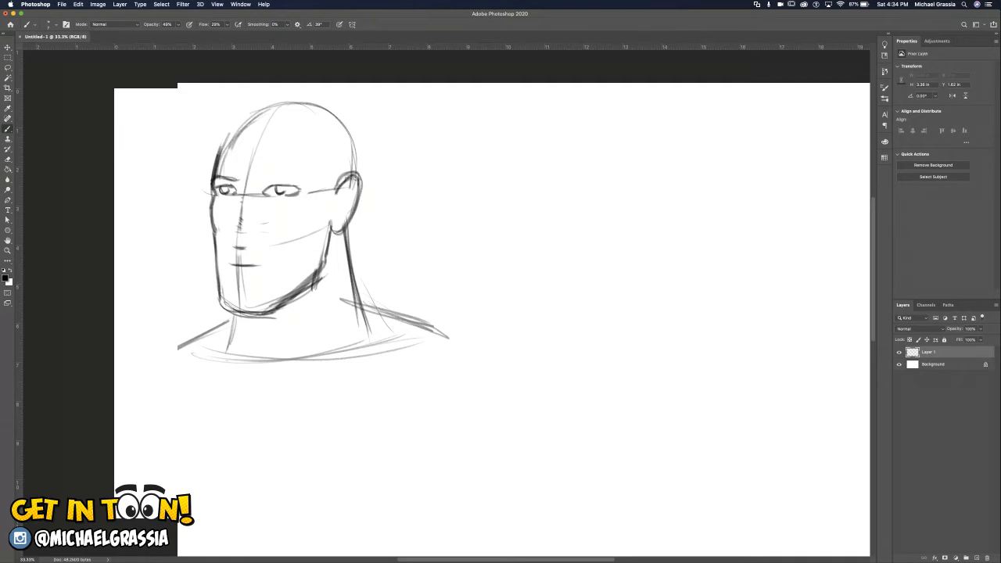
pyautogui.moveTo(278, 191); pyautogui.dragTo(284, 193)
# Draw thick, angled eyebrows above both eyes and erase the center guide through the nose area.
pyautogui.moveTo(217, 172); pyautogui.dragTo(244, 178)
pyautogui.moveTo(243, 170)
pyautogui.mouseDown()
pyautogui.moveTo(209, 180)
pyautogui.moveTo(221, 173)
pyautogui.mouseUp()
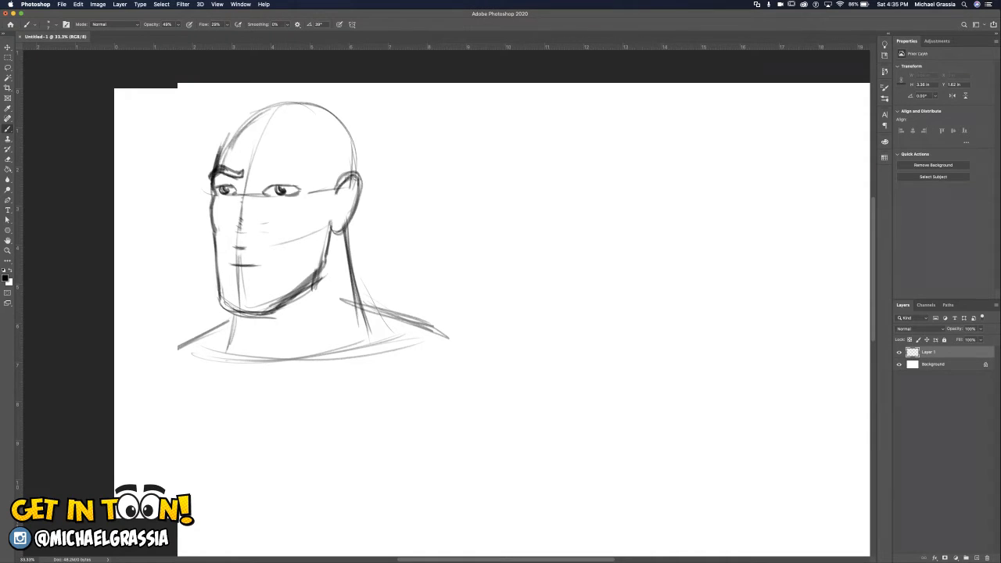
pyautogui.moveTo(243, 172); pyautogui.dragTo(236, 176)
pyautogui.moveTo(259, 169); pyautogui.dragTo(239, 172)
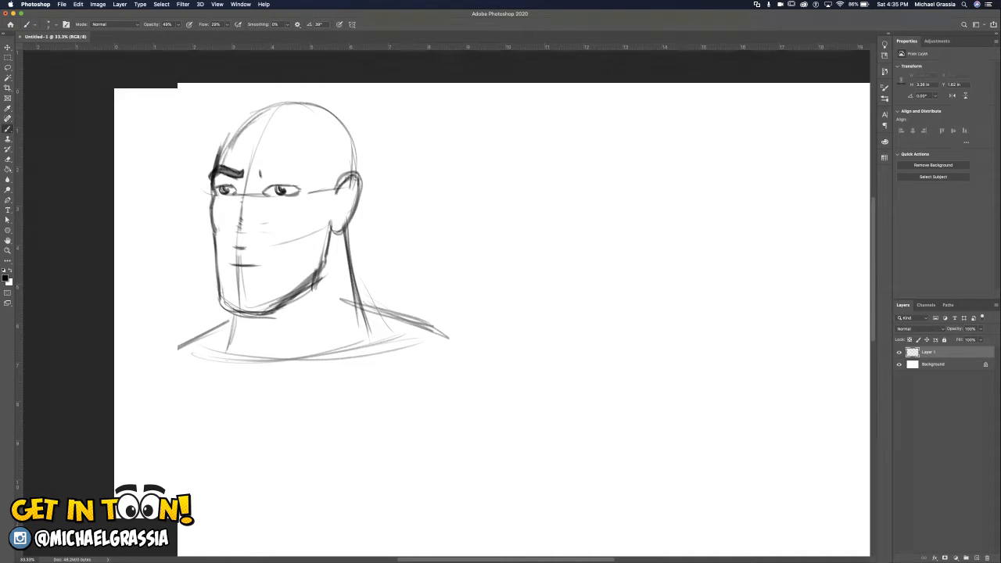
pyautogui.moveTo(262, 179); pyautogui.dragTo(307, 173)
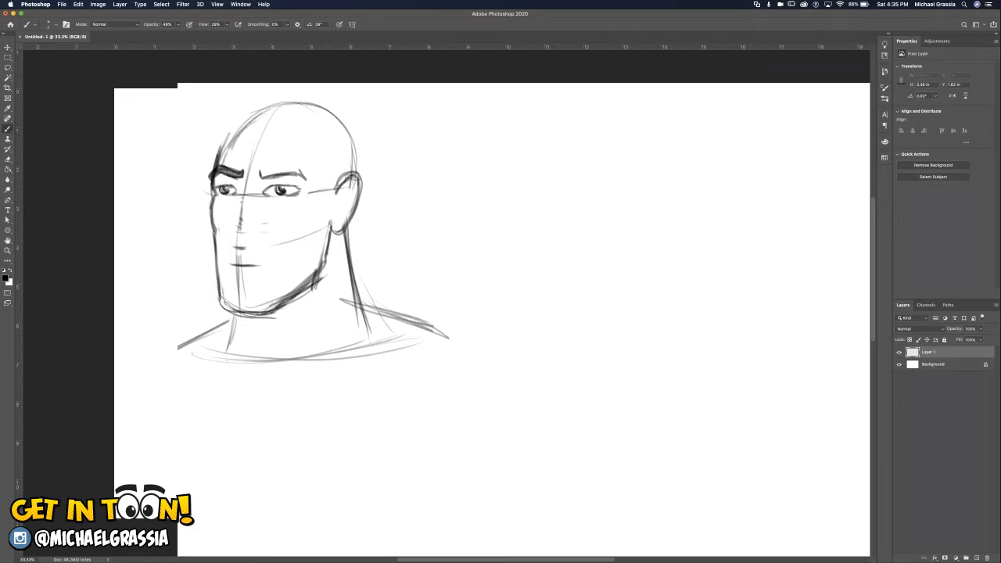
pyautogui.moveTo(262, 171); pyautogui.dragTo(300, 168)
pyautogui.moveTo(263, 175)
pyautogui.mouseDown()
pyautogui.moveTo(302, 169)
pyautogui.moveTo(285, 167)
pyautogui.mouseUp()
pyautogui.moveTo(241, 200); pyautogui.dragTo(237, 243)
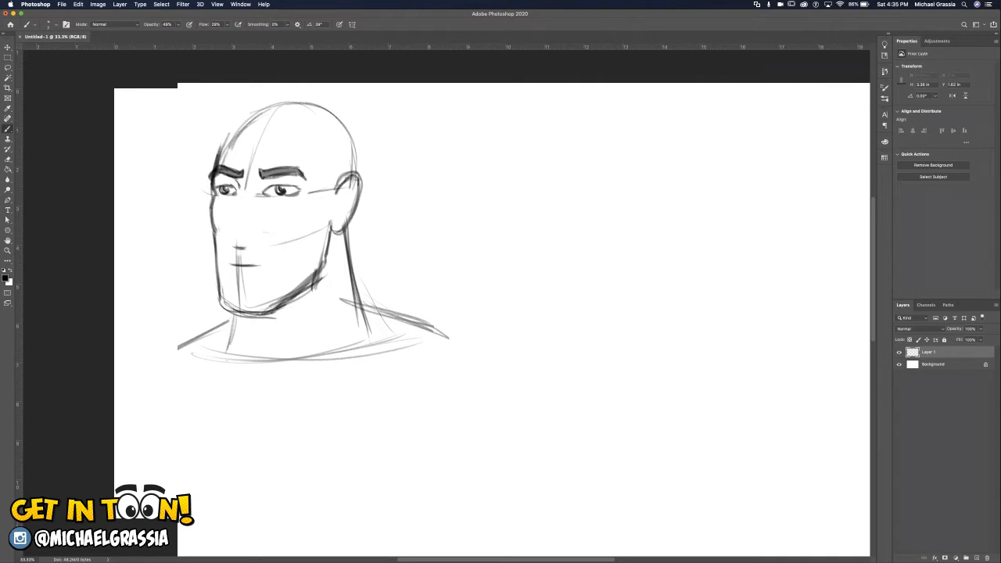
# Try several strokes for the bridge of the nose and undo them.
pyautogui.press('super+z')
pyautogui.press('super+z')
pyautogui.moveTo(241, 194); pyautogui.dragTo(236, 235)
pyautogui.press('super+z')
pyautogui.press('super+z')
pyautogui.press('super+z')
pyautogui.press('super+z')
pyautogui.moveTo(237, 200); pyautogui.dragTo(235, 230)
pyautogui.press('super+z')
pyautogui.press('super+z')
pyautogui.press('super+z')
pyautogui.press('super+z')
pyautogui.press('super+z')
pyautogui.press('super+z')
pyautogui.press('super+z')
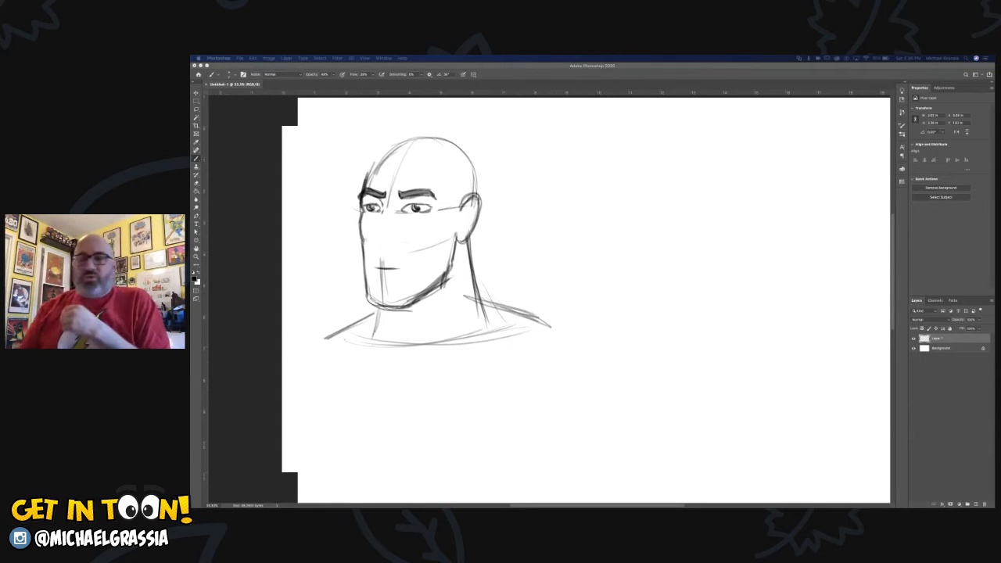
# Draw a small practice oval and a short, thick curved stroke beside the head.
pyautogui.moveTo(565, 201)
pyautogui.mouseDown()
pyautogui.moveTo(562, 226)
pyautogui.moveTo(561, 209)
pyautogui.moveTo(580, 224)
pyautogui.moveTo(563, 205)
pyautogui.moveTo(587, 211)
pyautogui.moveTo(562, 227)
pyautogui.moveTo(573, 228)
pyautogui.mouseUp()
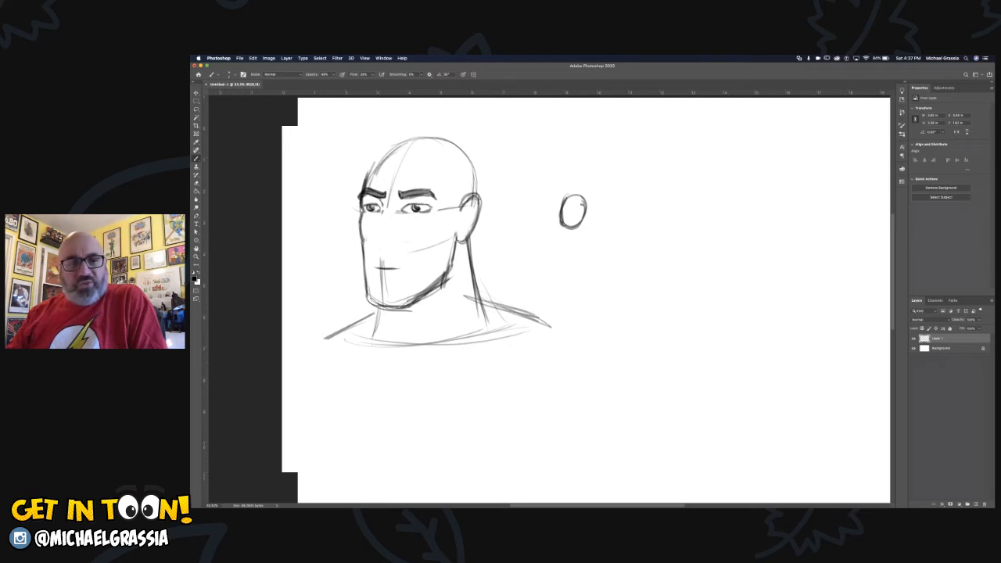
pyautogui.moveTo(607, 196)
pyautogui.mouseDown()
pyautogui.moveTo(592, 294)
pyautogui.moveTo(590, 275)
pyautogui.mouseUp()
pyautogui.moveTo(609, 195); pyautogui.dragTo(589, 289)
pyautogui.moveTo(603, 201); pyautogui.dragTo(591, 247)
pyautogui.moveTo(594, 284); pyautogui.dragTo(592, 298)
pyautogui.moveTo(605, 202)
pyautogui.mouseDown()
pyautogui.moveTo(589, 291)
pyautogui.moveTo(589, 243)
pyautogui.mouseUp()
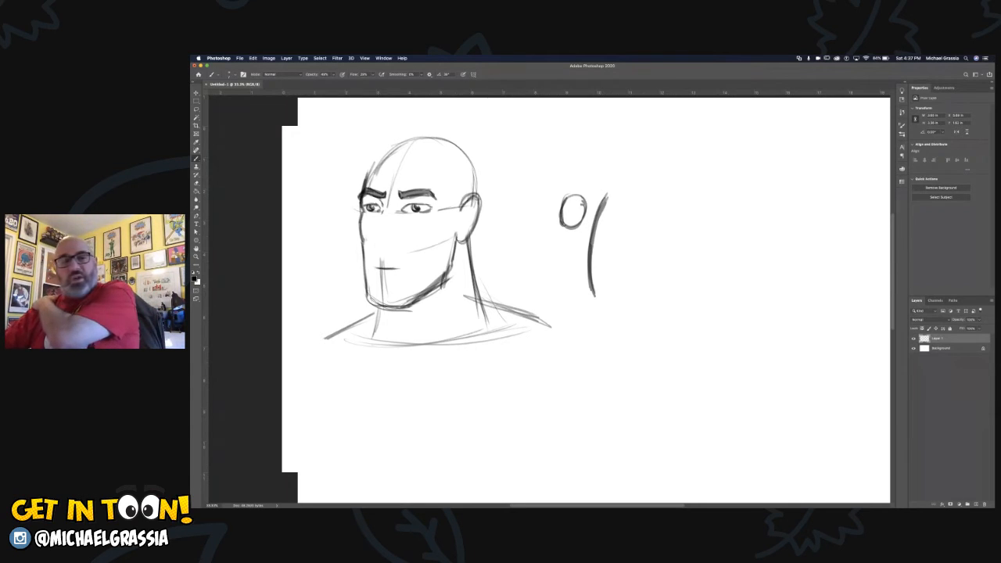
# Draw long sweeping practice curves and an S-shaped line across the empty canvas and over the head.
pyautogui.moveTo(713, 143)
pyautogui.mouseDown()
pyautogui.moveTo(635, 240)
pyautogui.moveTo(623, 331)
pyautogui.mouseUp()
pyautogui.moveTo(650, 213); pyautogui.dragTo(623, 306)
pyautogui.moveTo(731, 135); pyautogui.dragTo(650, 215)
pyautogui.moveTo(728, 136)
pyautogui.mouseDown()
pyautogui.moveTo(630, 275)
pyautogui.moveTo(635, 372)
pyautogui.moveTo(648, 398)
pyautogui.mouseUp()
pyautogui.moveTo(637, 352); pyautogui.dragTo(648, 397)
pyautogui.moveTo(734, 134)
pyautogui.mouseDown()
pyautogui.moveTo(632, 352)
pyautogui.moveTo(625, 308)
pyautogui.mouseUp()
pyautogui.moveTo(662, 222); pyautogui.dragTo(620, 352)
pyautogui.moveTo(720, 156); pyautogui.dragTo(662, 221)
pyautogui.moveTo(752, 202)
pyautogui.mouseDown()
pyautogui.moveTo(747, 285)
pyautogui.moveTo(692, 336)
pyautogui.mouseUp()
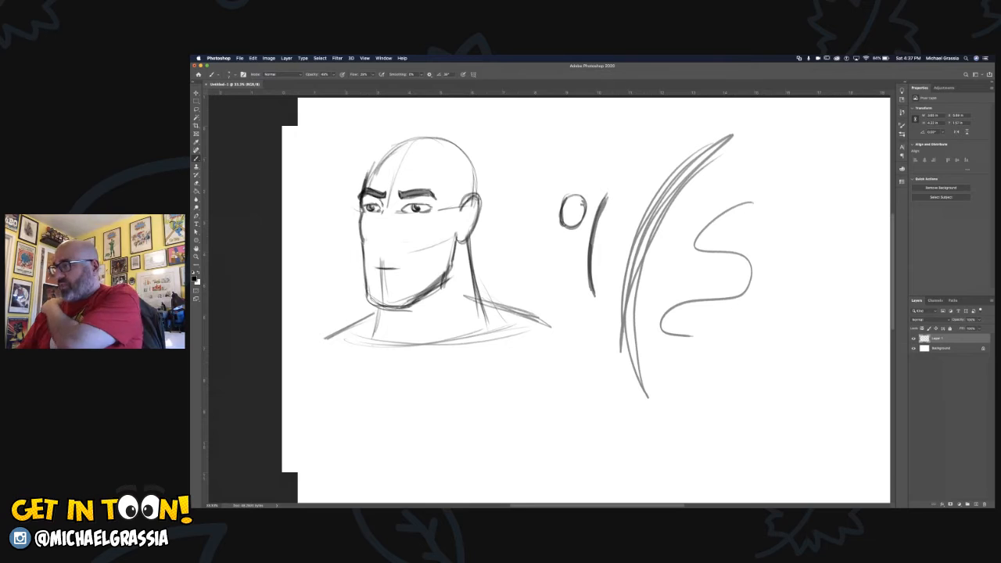
pyautogui.moveTo(333, 235)
pyautogui.mouseDown()
pyautogui.moveTo(836, 165)
pyautogui.moveTo(334, 197)
pyautogui.mouseUp()
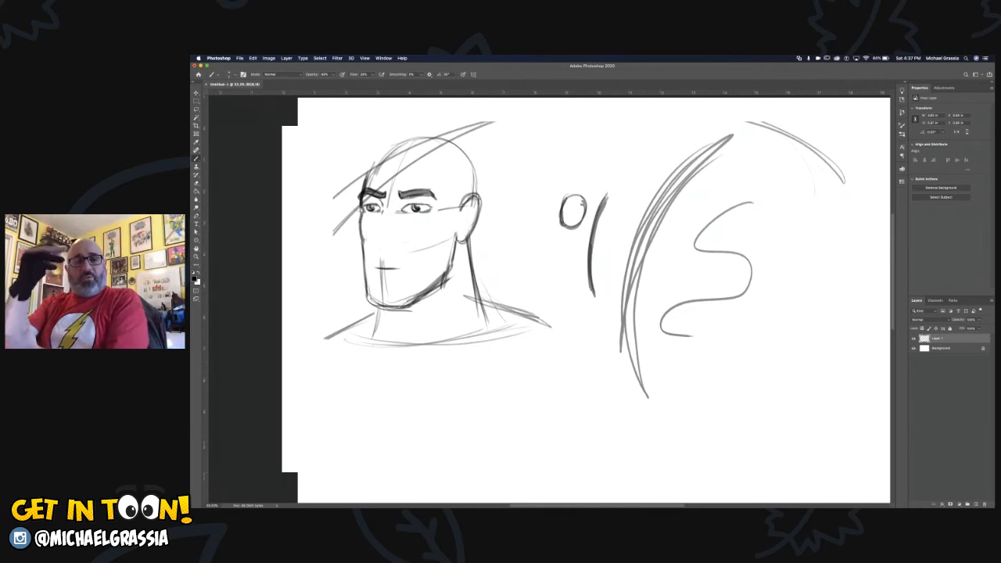
# Undo all the practice strokes around the head sketch.
pyautogui.press('super+z')
pyautogui.press('super+z')
pyautogui.press('super+z')
pyautogui.press('super+z')
pyautogui.press('super+z')
pyautogui.press('super+z')
pyautogui.press('super+z')
pyautogui.press('super+z')
pyautogui.press('super+z')
pyautogui.press('super+z')
pyautogui.press('super+z')
pyautogui.press('super+z')
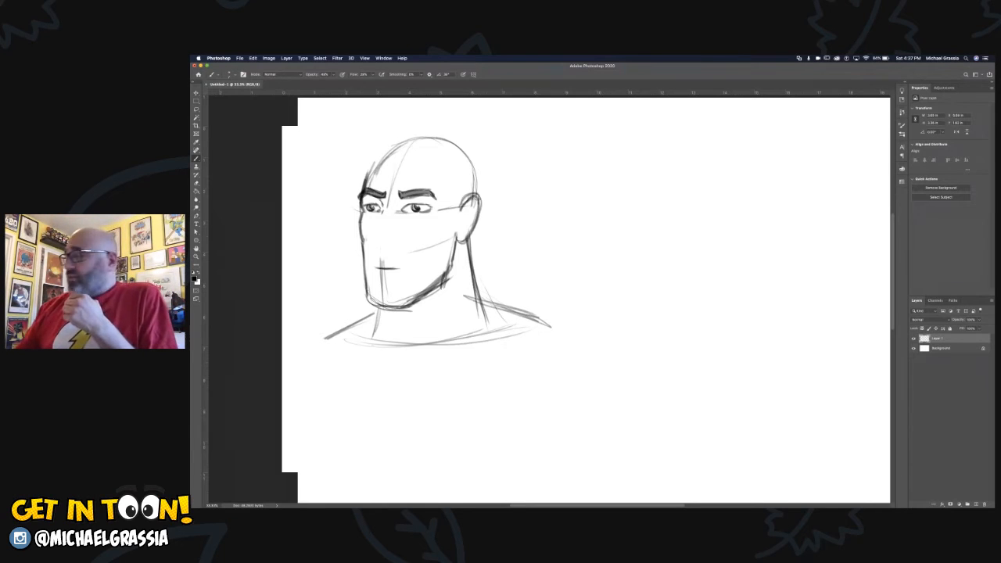
# Draw a practice oval and a large practice circle beside the head, undoing each one.
pyautogui.moveTo(594, 167); pyautogui.dragTo(618, 164)
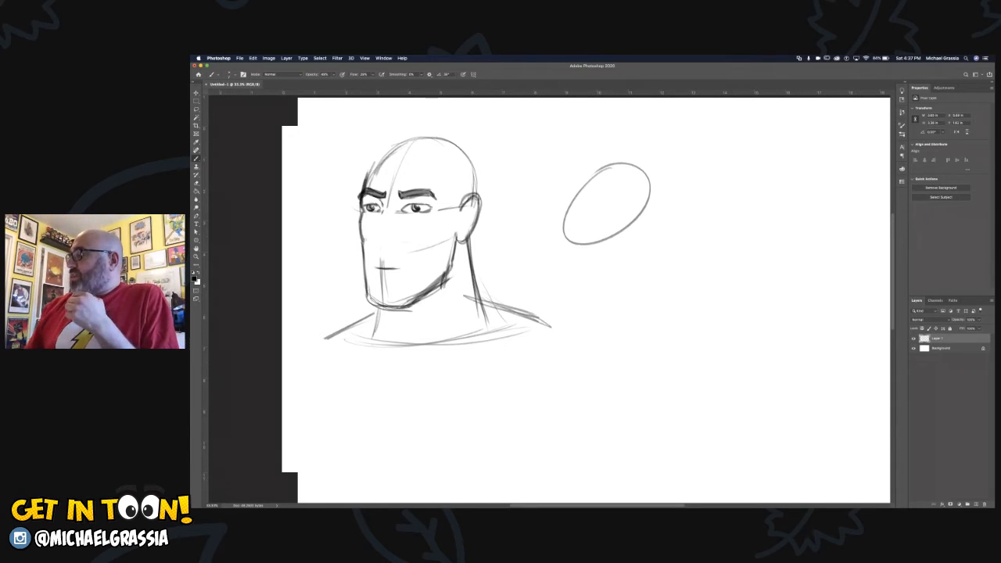
pyautogui.press('super+z')
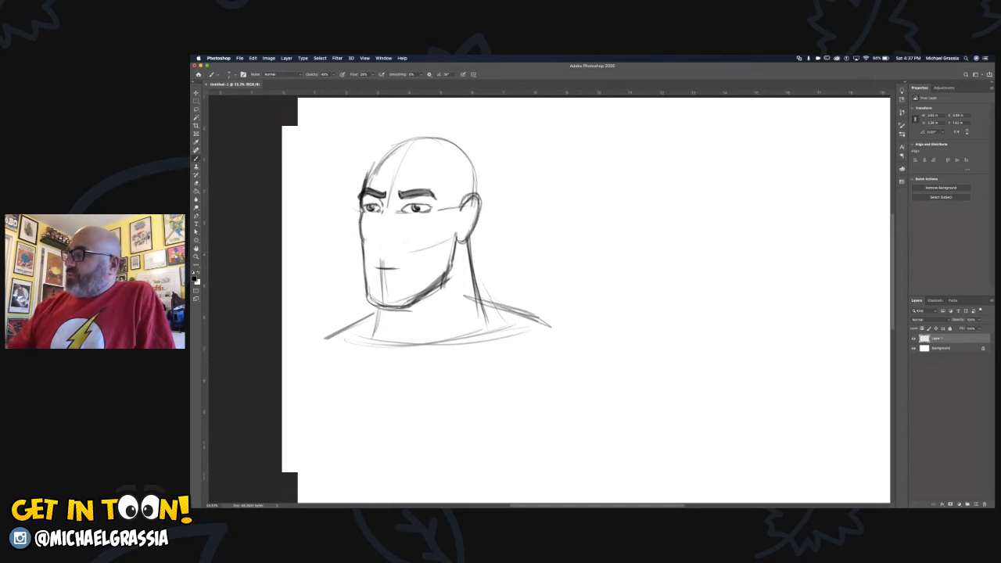
pyautogui.moveTo(650, 166)
pyautogui.mouseDown()
pyautogui.moveTo(548, 266)
pyautogui.moveTo(618, 139)
pyautogui.mouseUp()
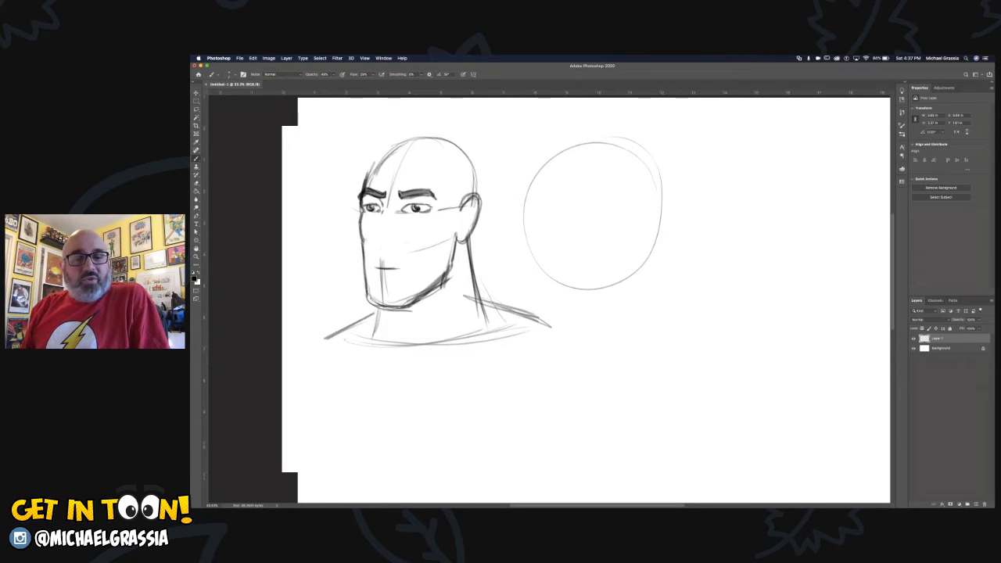
pyautogui.press('super+z')
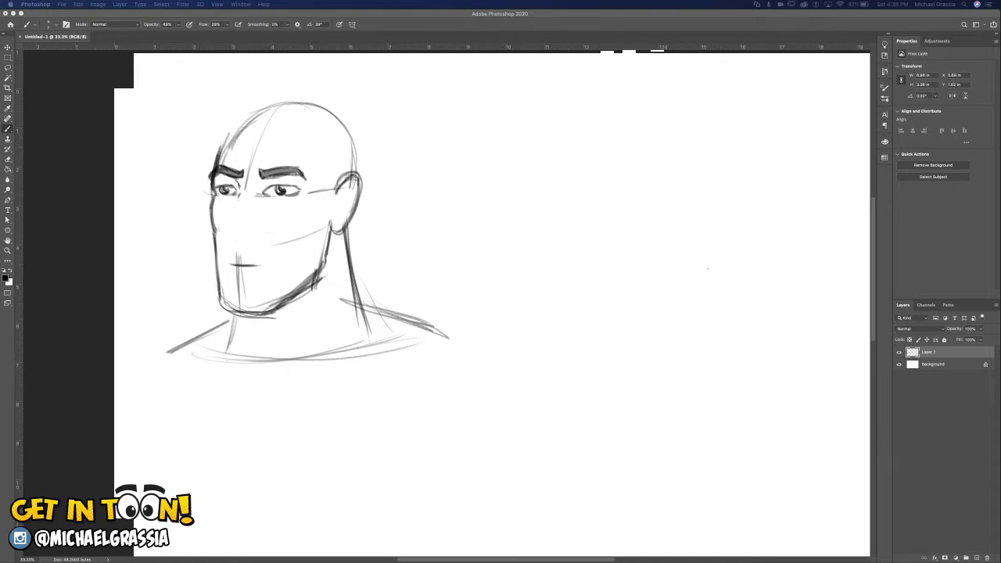
# Draw the nose with its bridge, tip and nostril, and erase the straight mouth guide.
pyautogui.moveTo(237, 200)
pyautogui.mouseDown()
pyautogui.moveTo(232, 236)
pyautogui.moveTo(242, 240)
pyautogui.moveTo(233, 237)
pyautogui.mouseUp()
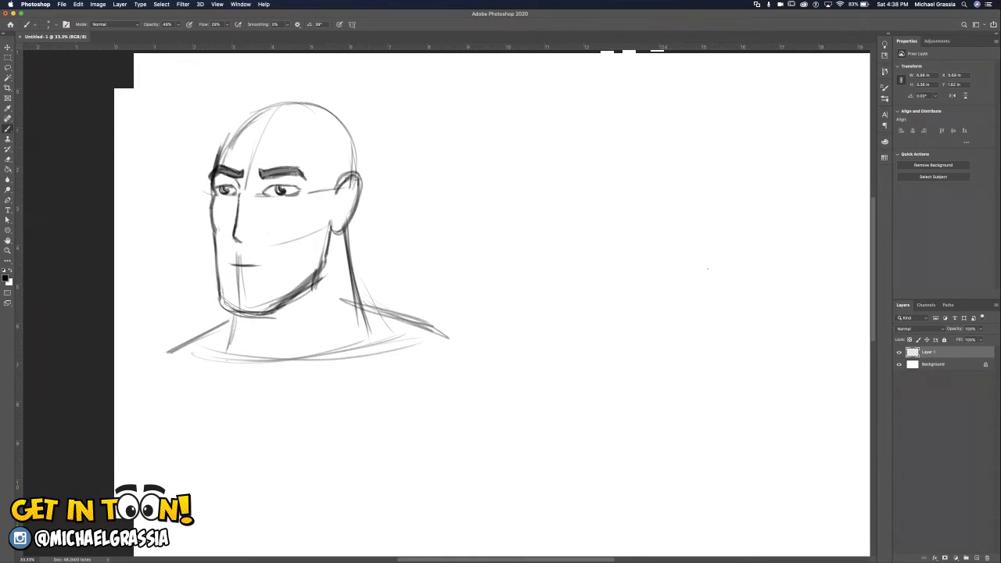
pyautogui.press('super+z')
pyautogui.press('super+z')
pyautogui.moveTo(233, 231)
pyautogui.mouseDown()
pyautogui.moveTo(239, 243)
pyautogui.moveTo(255, 239)
pyautogui.mouseUp()
pyautogui.moveTo(239, 192); pyautogui.dragTo(235, 228)
pyautogui.moveTo(254, 266); pyautogui.dragTo(230, 266)
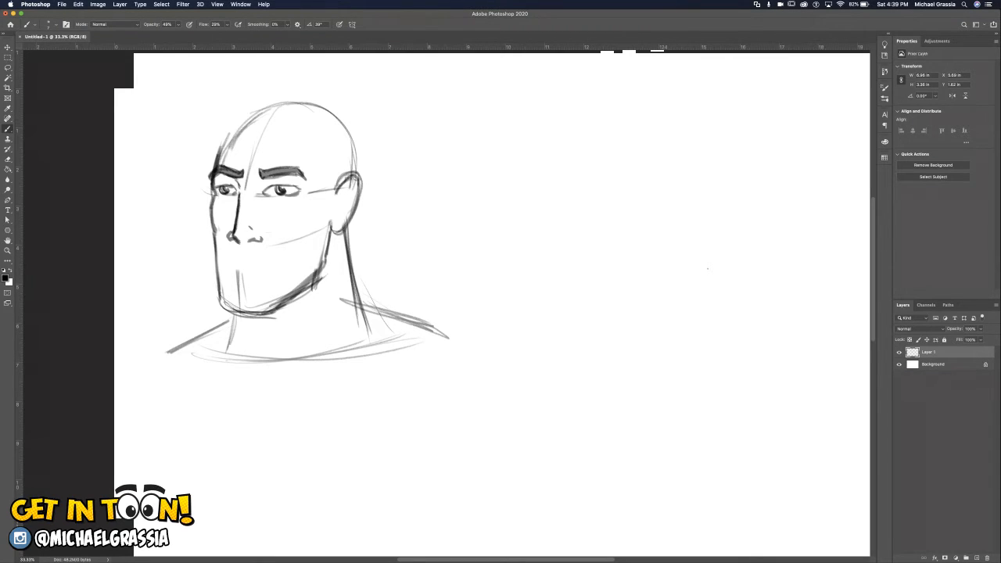
# Draw a closed mouth with upper and lower lip lines beneath the nose.
pyautogui.moveTo(240, 254)
pyautogui.mouseDown()
pyautogui.moveTo(266, 254)
pyautogui.moveTo(235, 254)
pyautogui.mouseUp()
pyautogui.press('super+z')
pyautogui.moveTo(227, 257); pyautogui.dragTo(273, 252)
pyautogui.moveTo(229, 266); pyautogui.dragTo(274, 256)
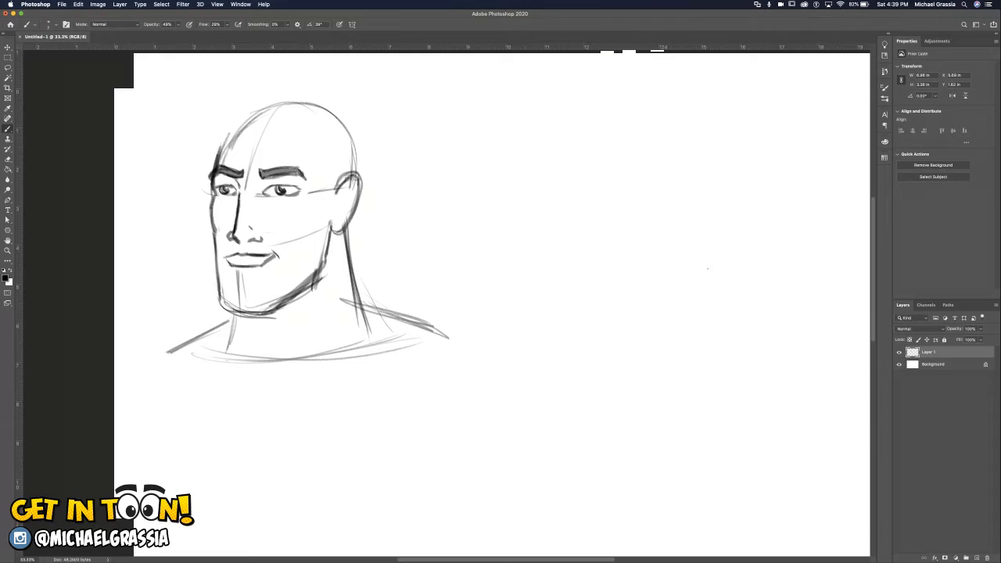
# Undo the mouth strokes beneath the nose.
pyautogui.press('super+z')
pyautogui.press('super+z')
pyautogui.press('super+z')
pyautogui.press('super+z')
pyautogui.press('super+z')
pyautogui.press('super+z')
pyautogui.press('super+z')
pyautogui.press('super+z')
pyautogui.press('super+z')
pyautogui.press('super+z')
pyautogui.press('super+z')
pyautogui.press('super+z')
pyautogui.press('super+z')
pyautogui.press('super+z')
pyautogui.press('super+z')
pyautogui.press('super+z')
pyautogui.press('super+z')
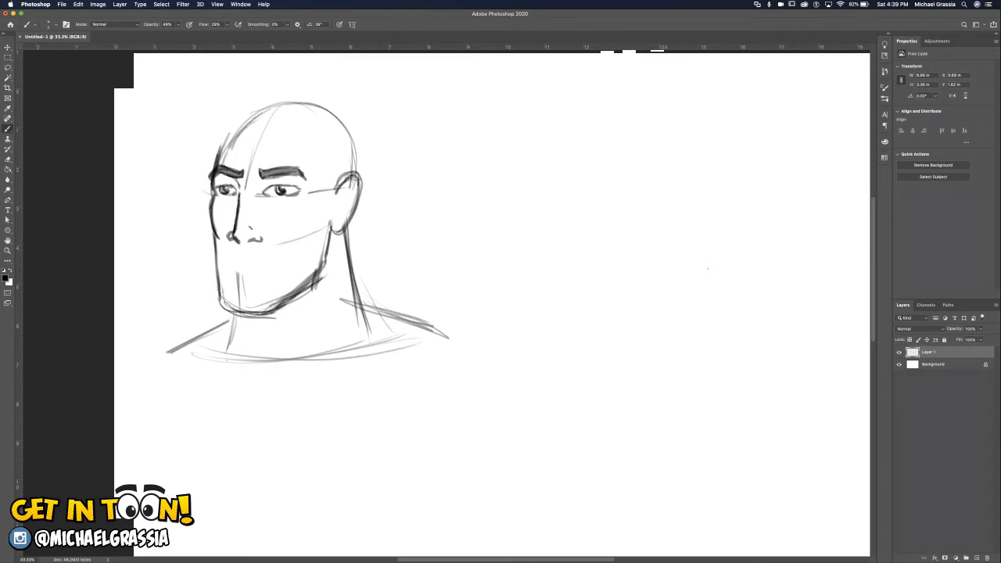
pyautogui.press('super+z')
pyautogui.press('super+z')
# Try a fuller lip outline with a squared far corner beneath the nose.
pyautogui.moveTo(244, 254)
pyautogui.mouseDown()
pyautogui.moveTo(267, 258)
pyautogui.moveTo(223, 258)
pyautogui.mouseUp()
pyautogui.moveTo(227, 268)
pyautogui.mouseDown()
pyautogui.moveTo(256, 269)
pyautogui.moveTo(271, 256)
pyautogui.moveTo(236, 270)
pyautogui.mouseUp()
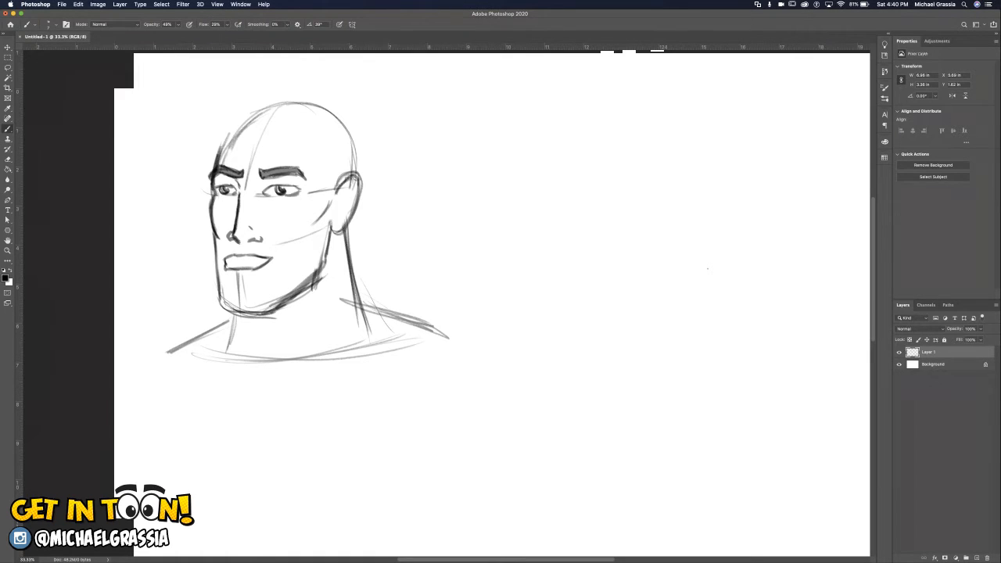
pyautogui.moveTo(227, 262); pyautogui.dragTo(263, 261)
pyautogui.press('super+z')
# Mark the short shadow line below the lower lip and remove the other lip strokes.
pyautogui.moveTo(229, 279); pyautogui.dragTo(250, 280)
pyautogui.press('super+z')
pyautogui.press('super+z')
pyautogui.press('super+z')
pyautogui.press('super+z')
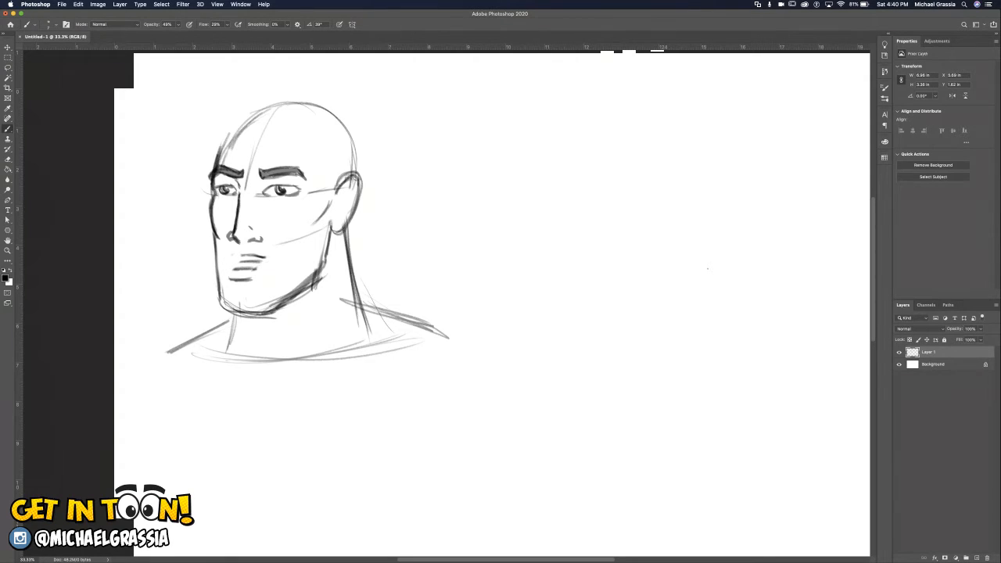
pyautogui.press('super+z')
pyautogui.press('super+z')
pyautogui.press('super+z')
pyautogui.press('super+z')
pyautogui.press('super+z')
pyautogui.press('super+z')
pyautogui.press('super+z')
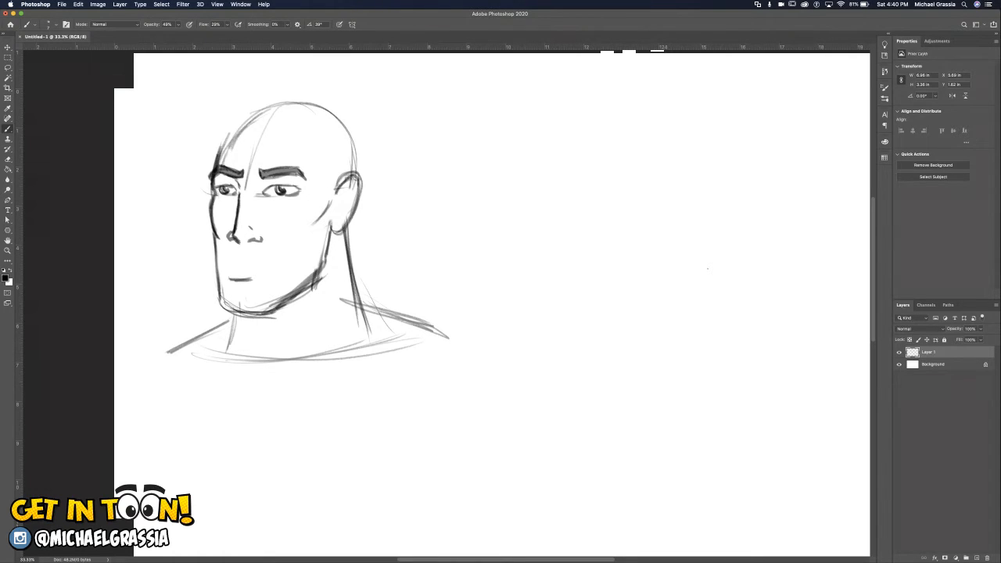
# Draw the inner folds of the ear.
pyautogui.moveTo(354, 183); pyautogui.dragTo(342, 190)
pyautogui.moveTo(350, 182); pyautogui.dragTo(343, 195)
pyautogui.moveTo(342, 193); pyautogui.dragTo(342, 208)
pyautogui.moveTo(352, 184); pyautogui.dragTo(340, 222)
# Draw a smiling mouth with upper and lower lip lines and a curved cheek crease beside it.
pyautogui.moveTo(233, 255)
pyautogui.mouseDown()
pyautogui.moveTo(273, 260)
pyautogui.moveTo(281, 250)
pyautogui.mouseUp()
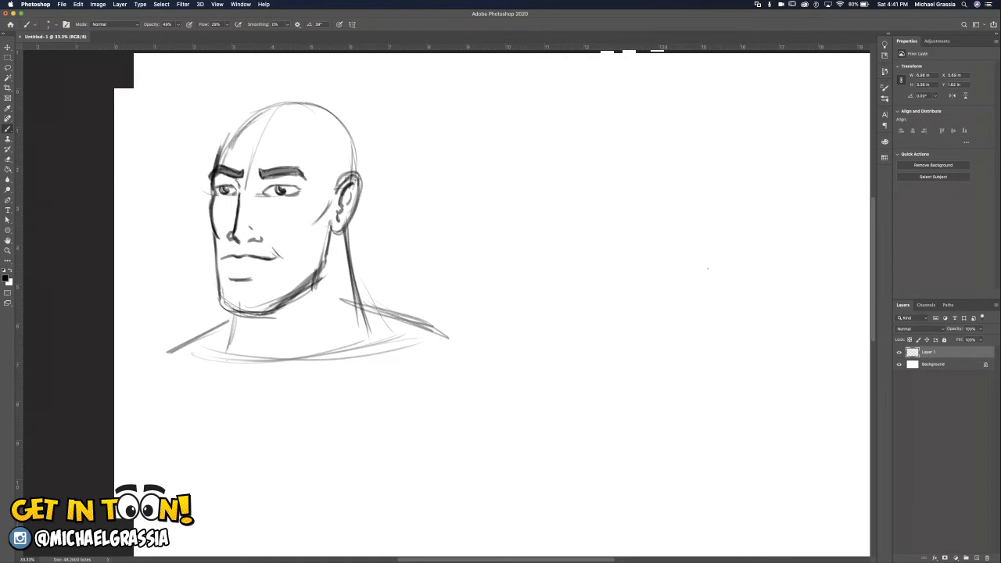
pyautogui.press('super+z')
pyautogui.moveTo(270, 240)
pyautogui.mouseDown()
pyautogui.moveTo(286, 256)
pyautogui.moveTo(285, 278)
pyautogui.mouseUp()
pyautogui.moveTo(230, 273)
pyautogui.mouseDown()
pyautogui.moveTo(259, 270)
pyautogui.moveTo(232, 271)
pyautogui.mouseUp()
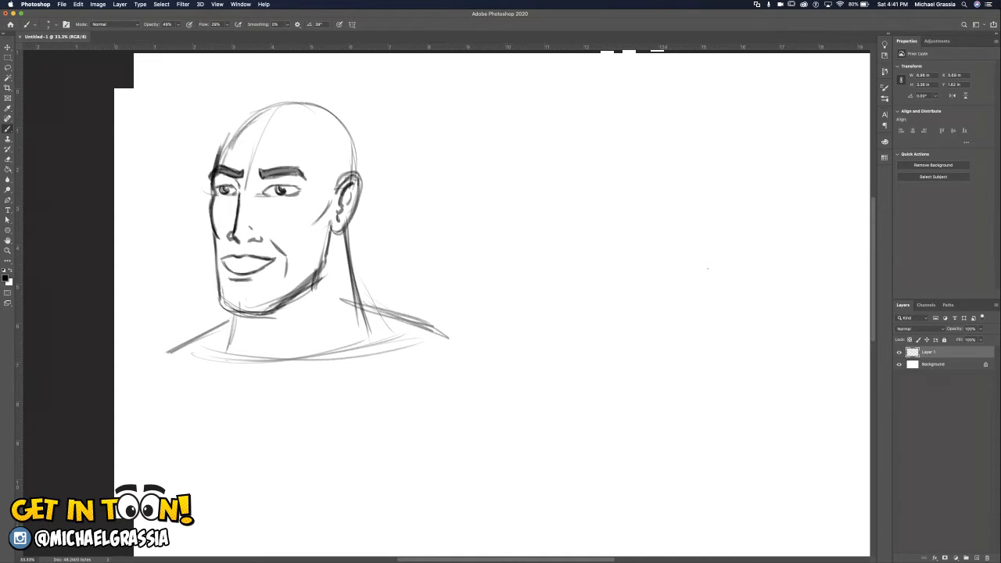
# Sketch a side example of a small round head and neck above an oval torso with rounded shoulders and a curved base.
pyautogui.press('super+z')
pyautogui.press('super+z')
pyautogui.moveTo(579, 169)
pyautogui.mouseDown()
pyautogui.moveTo(591, 130)
pyautogui.moveTo(578, 130)
pyautogui.moveTo(555, 180)
pyautogui.moveTo(556, 191)
pyautogui.moveTo(592, 186)
pyautogui.mouseUp()
pyautogui.moveTo(601, 147); pyautogui.dragTo(591, 187)
pyautogui.moveTo(556, 156); pyautogui.dragTo(548, 203)
pyautogui.moveTo(596, 175); pyautogui.dragTo(592, 214)
pyautogui.moveTo(524, 214)
pyautogui.mouseDown()
pyautogui.moveTo(610, 229)
pyautogui.moveTo(505, 251)
pyautogui.moveTo(546, 296)
pyautogui.mouseUp()
pyautogui.moveTo(611, 263)
pyautogui.mouseDown()
pyautogui.moveTo(555, 208)
pyautogui.moveTo(617, 235)
pyautogui.moveTo(547, 304)
pyautogui.mouseUp()
pyautogui.moveTo(507, 252)
pyautogui.mouseDown()
pyautogui.moveTo(516, 299)
pyautogui.moveTo(529, 304)
pyautogui.moveTo(577, 307)
pyautogui.moveTo(606, 273)
pyautogui.mouseUp()
pyautogui.moveTo(519, 211)
pyautogui.mouseDown()
pyautogui.moveTo(483, 236)
pyautogui.moveTo(488, 252)
pyautogui.mouseUp()
pyautogui.moveTo(515, 213); pyautogui.dragTo(493, 252)
pyautogui.moveTo(602, 222)
pyautogui.mouseDown()
pyautogui.moveTo(627, 265)
pyautogui.moveTo(617, 252)
pyautogui.mouseUp()
pyautogui.moveTo(506, 283)
pyautogui.mouseDown()
pyautogui.moveTo(577, 333)
pyautogui.moveTo(587, 305)
pyautogui.moveTo(535, 330)
pyautogui.moveTo(601, 280)
pyautogui.mouseUp()
pyautogui.moveTo(609, 245); pyautogui.dragTo(601, 278)
# Sketch a second side example of a round head and neck above an inverted triangular torso.
pyautogui.moveTo(716, 140)
pyautogui.mouseDown()
pyautogui.moveTo(703, 183)
pyautogui.moveTo(701, 167)
pyautogui.mouseUp()
pyautogui.moveTo(694, 173)
pyautogui.mouseDown()
pyautogui.moveTo(696, 204)
pyautogui.moveTo(734, 195)
pyautogui.mouseUp()
pyautogui.moveTo(735, 159)
pyautogui.mouseDown()
pyautogui.moveTo(731, 197)
pyautogui.moveTo(686, 221)
pyautogui.moveTo(731, 219)
pyautogui.mouseUp()
pyautogui.moveTo(649, 227)
pyautogui.mouseDown()
pyautogui.moveTo(758, 219)
pyautogui.moveTo(729, 216)
pyautogui.mouseUp()
pyautogui.moveTo(727, 218); pyautogui.dragTo(768, 235)
pyautogui.moveTo(636, 234); pyautogui.dragTo(677, 318)
pyautogui.moveTo(639, 252); pyautogui.dragTo(690, 327)
pyautogui.moveTo(757, 231); pyautogui.dragTo(704, 327)
pyautogui.moveTo(739, 276); pyautogui.dragTo(712, 316)
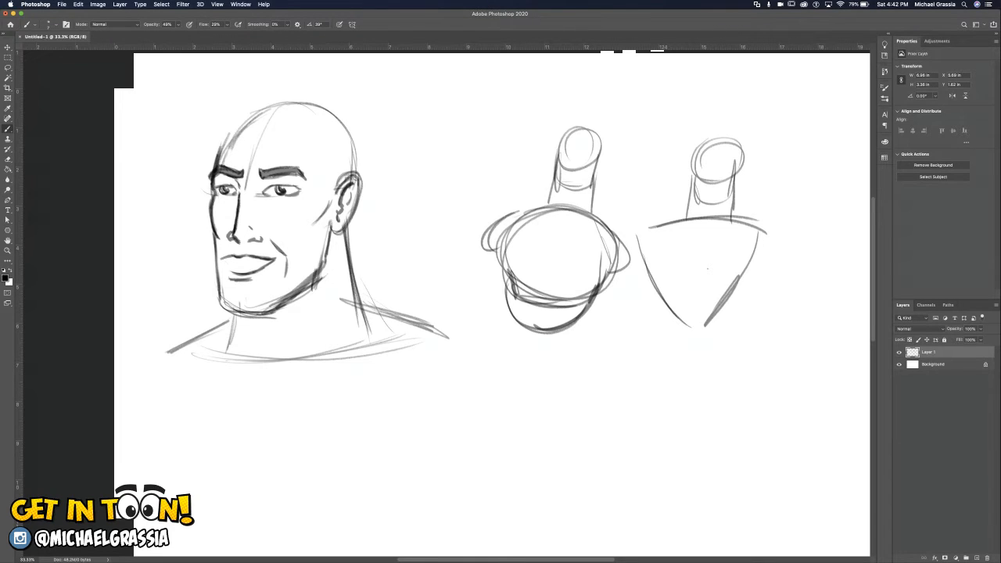
# Undo both example torso sketches beside the head.
pyautogui.press('super+z')
pyautogui.press('super+z')
pyautogui.press('super+z')
pyautogui.press('super+z')
pyautogui.press('super+z')
pyautogui.press('super+z')
pyautogui.press('super+z')
pyautogui.press('super+z')
pyautogui.press('super+z')
pyautogui.press('super+z')
pyautogui.press('super+z')
pyautogui.press('super+z')
pyautogui.press('super+z')
pyautogui.press('super+z')
pyautogui.press('super+z')
pyautogui.press('super+z')
pyautogui.press('super+z')
pyautogui.press('super+z')
pyautogui.press('super+z')
pyautogui.press('super+z')
pyautogui.press('super+z')
pyautogui.press('super+z')
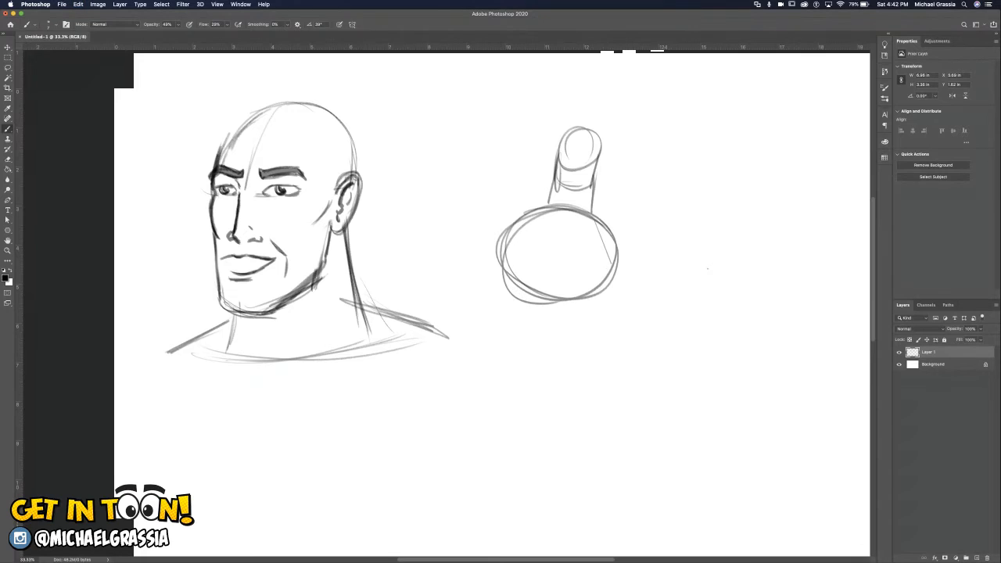
pyautogui.press('super+z')
pyautogui.press('super+z')
pyautogui.press('super+z')
pyautogui.press('super+z')
pyautogui.press('super+z')
pyautogui.press('super+z')
pyautogui.press('super+z')
pyautogui.press('super+z')
pyautogui.press('super+z')
pyautogui.press('super+z')
pyautogui.press('super+z')
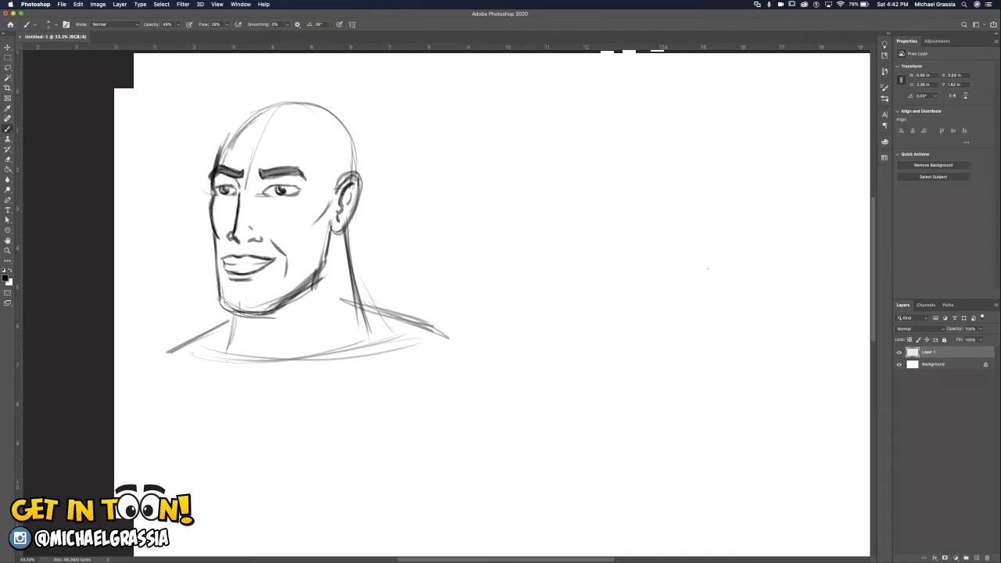
# Draw a faint forehead hairline and a jagged temple hairline running down into the sideburn by the ear.
pyautogui.moveTo(251, 124)
pyautogui.mouseDown()
pyautogui.moveTo(285, 123)
pyautogui.moveTo(324, 182)
pyautogui.mouseUp()
pyautogui.moveTo(309, 140)
pyautogui.mouseDown()
pyautogui.moveTo(329, 205)
pyautogui.moveTo(338, 203)
pyautogui.moveTo(319, 188)
pyautogui.mouseUp()
pyautogui.press('super+z')
pyautogui.press('super+z')
pyautogui.press('super+z')
pyautogui.moveTo(337, 188)
pyautogui.mouseDown()
pyautogui.moveTo(323, 202)
pyautogui.moveTo(317, 157)
pyautogui.mouseUp()
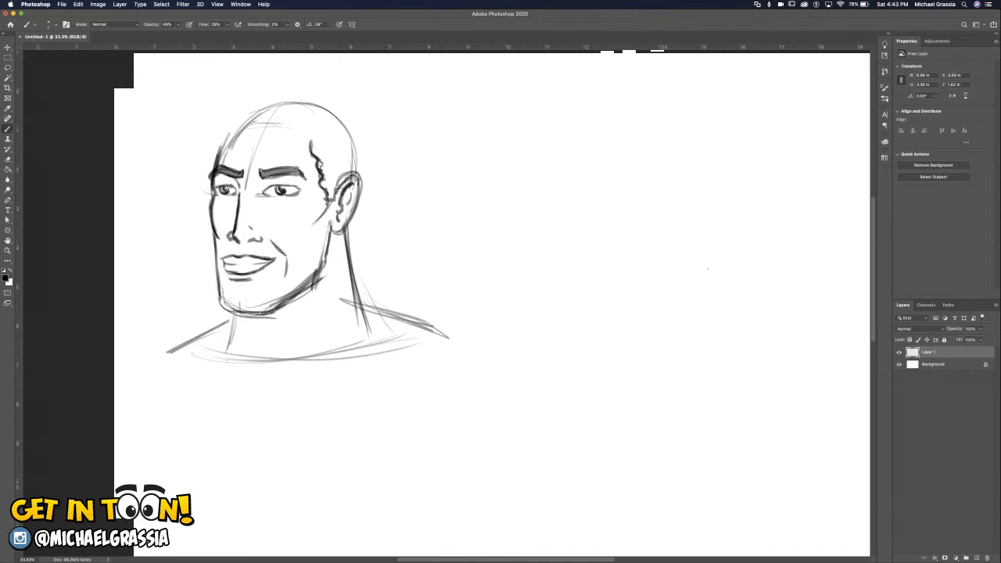
# Draw the outer hair contour from the ear over the skull to a rounded front, with a curl hanging over the forehead.
pyautogui.moveTo(359, 170)
pyautogui.mouseDown()
pyautogui.moveTo(364, 137)
pyautogui.moveTo(361, 168)
pyautogui.moveTo(359, 125)
pyautogui.moveTo(329, 98)
pyautogui.mouseUp()
pyautogui.moveTo(357, 122)
pyautogui.mouseDown()
pyautogui.moveTo(317, 91)
pyautogui.moveTo(264, 92)
pyautogui.moveTo(211, 115)
pyautogui.moveTo(216, 137)
pyautogui.mouseUp()
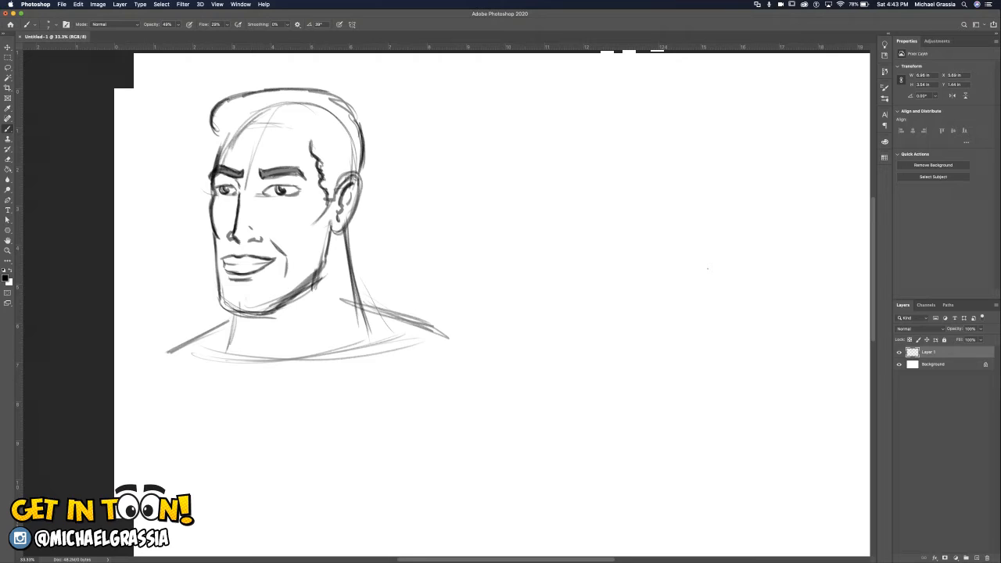
pyautogui.moveTo(245, 106)
pyautogui.mouseDown()
pyautogui.moveTo(233, 126)
pyautogui.moveTo(252, 149)
pyautogui.moveTo(238, 150)
pyautogui.moveTo(261, 139)
pyautogui.moveTo(252, 146)
pyautogui.moveTo(252, 137)
pyautogui.moveTo(260, 146)
pyautogui.moveTo(235, 111)
pyautogui.moveTo(221, 130)
pyautogui.mouseUp()
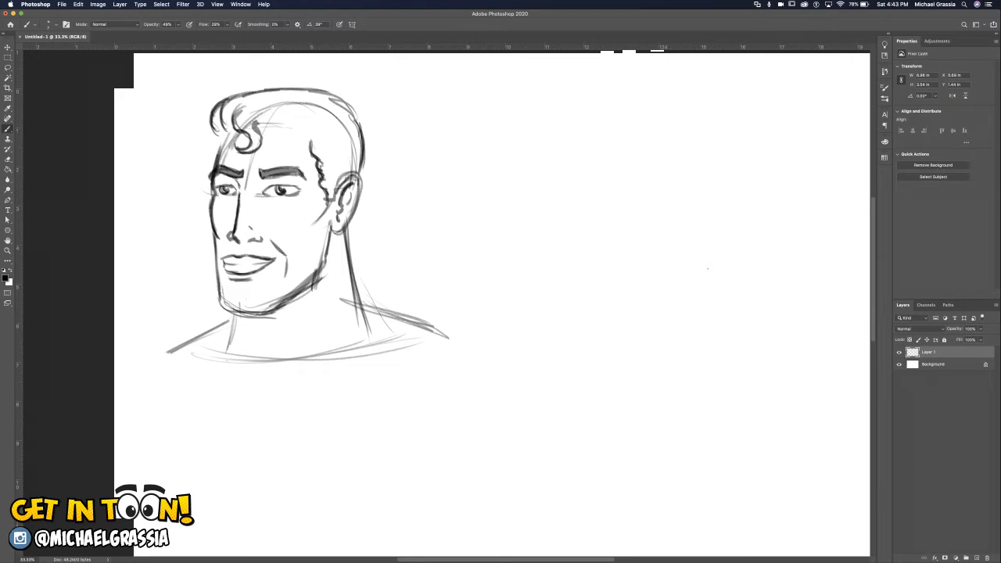
# Draw the hairline from the forehead curl across to the temple peak and rework the rounded hair contour at the front.
pyautogui.press('super+z')
pyautogui.press('super+z')
pyautogui.press('super+z')
pyautogui.press('super+z')
pyautogui.press('super+z')
pyautogui.moveTo(258, 122)
pyautogui.mouseDown()
pyautogui.moveTo(333, 118)
pyautogui.moveTo(310, 135)
pyautogui.mouseUp()
pyautogui.moveTo(320, 123); pyautogui.dragTo(312, 144)
pyautogui.moveTo(312, 134)
pyautogui.mouseDown()
pyautogui.moveTo(314, 148)
pyautogui.moveTo(317, 127)
pyautogui.moveTo(360, 155)
pyautogui.moveTo(357, 165)
pyautogui.mouseUp()
pyautogui.moveTo(240, 95)
pyautogui.mouseDown()
pyautogui.moveTo(216, 118)
pyautogui.moveTo(218, 128)
pyautogui.moveTo(236, 130)
pyautogui.moveTo(216, 161)
pyautogui.mouseUp()
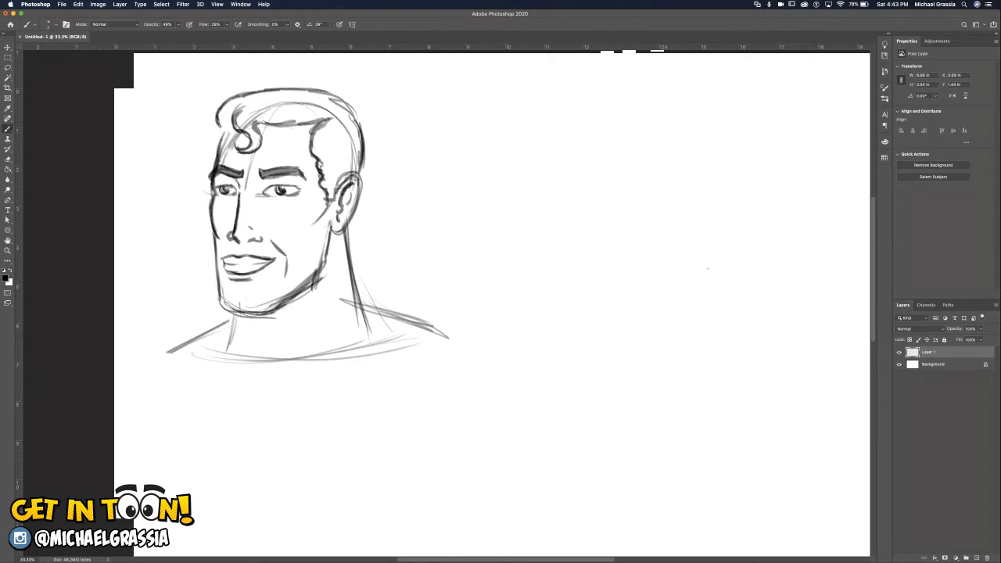
# Extend the hair down the far side of the forehead and clear the front bulge and the skull construction lines inside the hair.
pyautogui.moveTo(220, 126)
pyautogui.mouseDown()
pyautogui.moveTo(214, 159)
pyautogui.moveTo(236, 131)
pyautogui.moveTo(296, 121)
pyautogui.mouseUp()
pyautogui.moveTo(240, 96)
pyautogui.mouseDown()
pyautogui.moveTo(268, 117)
pyautogui.moveTo(245, 98)
pyautogui.moveTo(233, 118)
pyautogui.mouseUp()
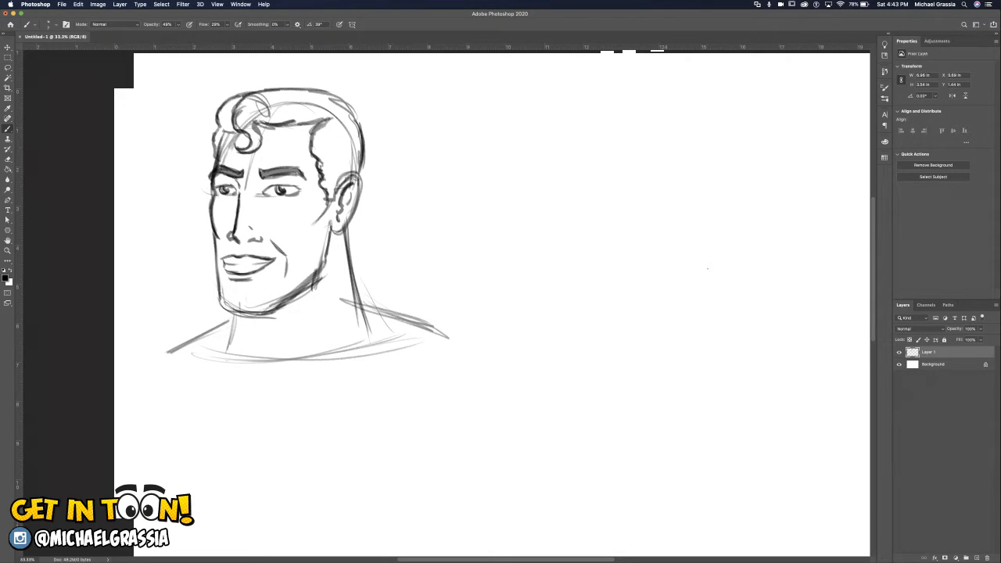
pyautogui.moveTo(243, 94); pyautogui.dragTo(222, 105)
pyautogui.moveTo(237, 96)
pyautogui.mouseDown()
pyautogui.moveTo(245, 93)
pyautogui.moveTo(217, 123)
pyautogui.mouseUp()
pyautogui.moveTo(266, 106)
pyautogui.mouseDown()
pyautogui.moveTo(255, 95)
pyautogui.moveTo(265, 106)
pyautogui.moveTo(323, 108)
pyautogui.moveTo(310, 108)
pyautogui.moveTo(350, 141)
pyautogui.moveTo(357, 164)
pyautogui.mouseUp()
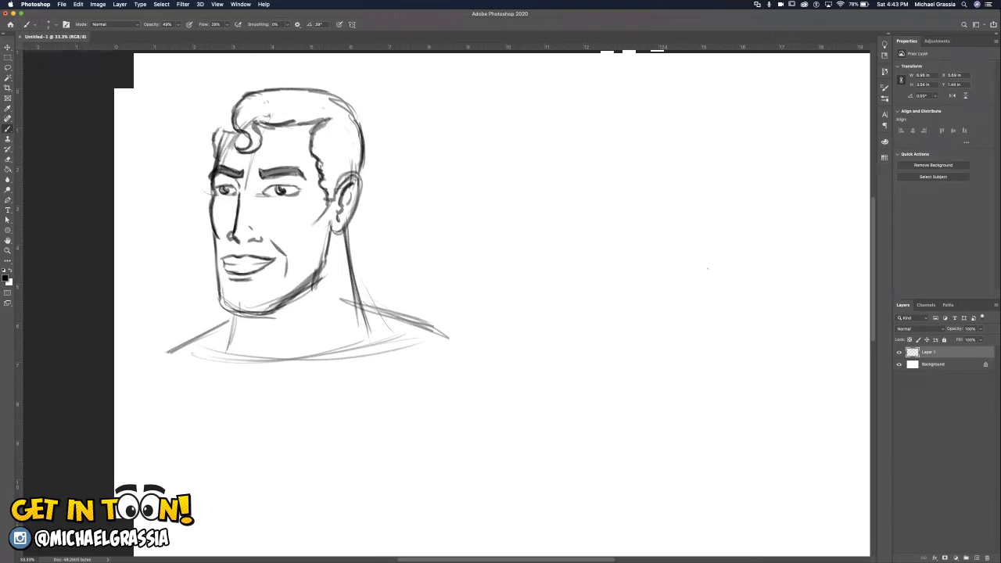
# Redraw the rounded hair contour above the far forehead and erase the large curl.
pyautogui.moveTo(236, 98); pyautogui.dragTo(211, 143)
pyautogui.moveTo(242, 98)
pyautogui.mouseDown()
pyautogui.moveTo(225, 104)
pyautogui.moveTo(254, 100)
pyautogui.mouseUp()
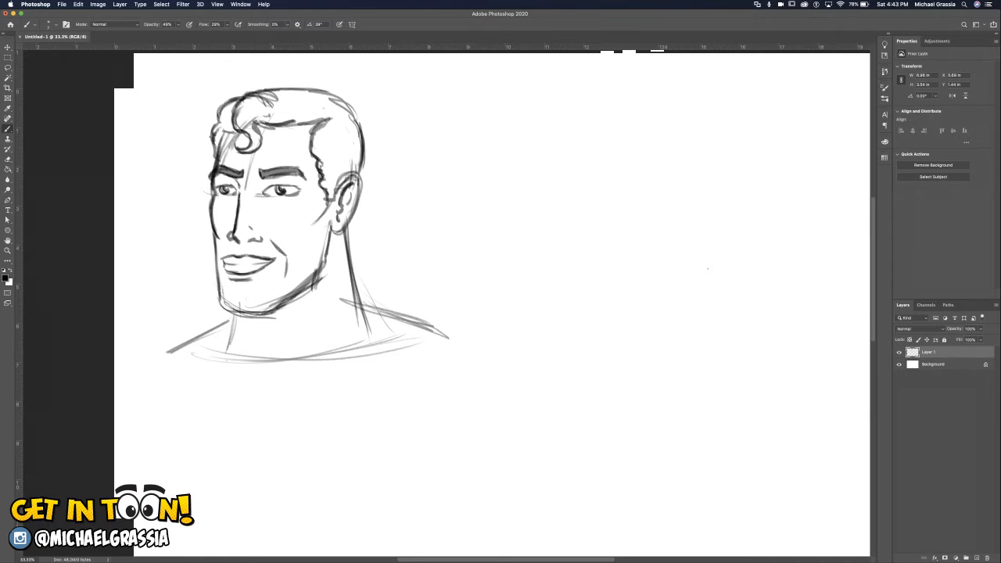
pyautogui.moveTo(256, 94)
pyautogui.mouseDown()
pyautogui.moveTo(235, 127)
pyautogui.moveTo(258, 135)
pyautogui.moveTo(242, 152)
pyautogui.moveTo(226, 141)
pyautogui.moveTo(222, 156)
pyautogui.mouseUp()
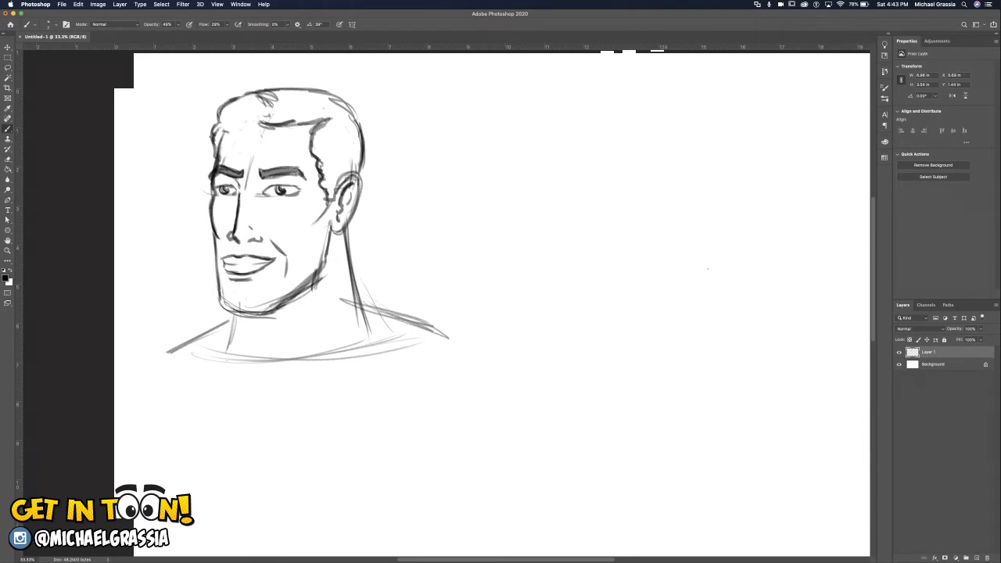
# Draw a swept-back quiff with a defined lower hairline and small loose curls falling onto the forehead.
pyautogui.moveTo(273, 104)
pyautogui.mouseDown()
pyautogui.moveTo(259, 94)
pyautogui.moveTo(261, 124)
pyautogui.mouseUp()
pyautogui.moveTo(261, 91)
pyautogui.mouseDown()
pyautogui.moveTo(217, 102)
pyautogui.moveTo(227, 130)
pyautogui.moveTo(255, 130)
pyautogui.moveTo(210, 121)
pyautogui.moveTo(272, 99)
pyautogui.mouseUp()
pyautogui.moveTo(225, 126)
pyautogui.mouseDown()
pyautogui.moveTo(268, 129)
pyautogui.moveTo(241, 122)
pyautogui.moveTo(230, 142)
pyautogui.moveTo(249, 147)
pyautogui.moveTo(237, 158)
pyautogui.moveTo(255, 150)
pyautogui.moveTo(243, 132)
pyautogui.moveTo(262, 101)
pyautogui.moveTo(277, 133)
pyautogui.moveTo(288, 130)
pyautogui.mouseUp()
pyautogui.moveTo(234, 97); pyautogui.dragTo(261, 110)
pyautogui.moveTo(236, 97); pyautogui.dragTo(262, 111)
pyautogui.moveTo(250, 97)
pyautogui.mouseDown()
pyautogui.moveTo(265, 108)
pyautogui.moveTo(221, 126)
pyautogui.mouseUp()
pyautogui.moveTo(223, 114)
pyautogui.mouseDown()
pyautogui.moveTo(219, 129)
pyautogui.moveTo(217, 121)
pyautogui.mouseUp()
pyautogui.moveTo(222, 108)
pyautogui.mouseDown()
pyautogui.moveTo(215, 125)
pyautogui.moveTo(218, 109)
pyautogui.moveTo(240, 118)
pyautogui.moveTo(237, 142)
pyautogui.moveTo(214, 140)
pyautogui.mouseUp()
# Add curved hair strands across the top of the quiff and along the temple.
pyautogui.moveTo(294, 105); pyautogui.dragTo(287, 125)
pyautogui.moveTo(301, 108); pyautogui.dragTo(296, 125)
pyautogui.moveTo(263, 87); pyautogui.dragTo(284, 98)
pyautogui.moveTo(271, 86); pyautogui.dragTo(297, 100)
pyautogui.moveTo(287, 87); pyautogui.dragTo(306, 102)
pyautogui.moveTo(299, 88)
pyautogui.mouseDown()
pyautogui.moveTo(306, 99)
pyautogui.moveTo(276, 105)
pyautogui.mouseUp()
pyautogui.moveTo(329, 134)
pyautogui.mouseDown()
pyautogui.moveTo(315, 158)
pyautogui.moveTo(314, 145)
pyautogui.moveTo(321, 176)
pyautogui.mouseUp()
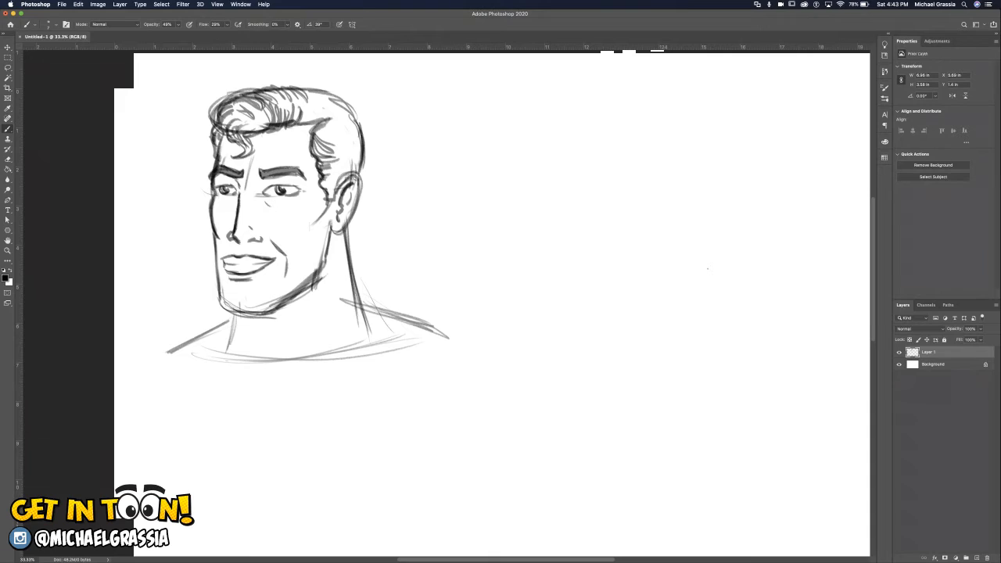
# Refine the back of the hair, draw the nape line behind the ear, and mark the neck muscles below the chin and jaw.
pyautogui.moveTo(328, 95)
pyautogui.mouseDown()
pyautogui.moveTo(360, 115)
pyautogui.moveTo(362, 159)
pyautogui.mouseUp()
pyautogui.moveTo(353, 211); pyautogui.dragTo(351, 251)
pyautogui.moveTo(350, 218); pyautogui.dragTo(348, 244)
pyautogui.moveTo(253, 321); pyautogui.dragTo(256, 345)
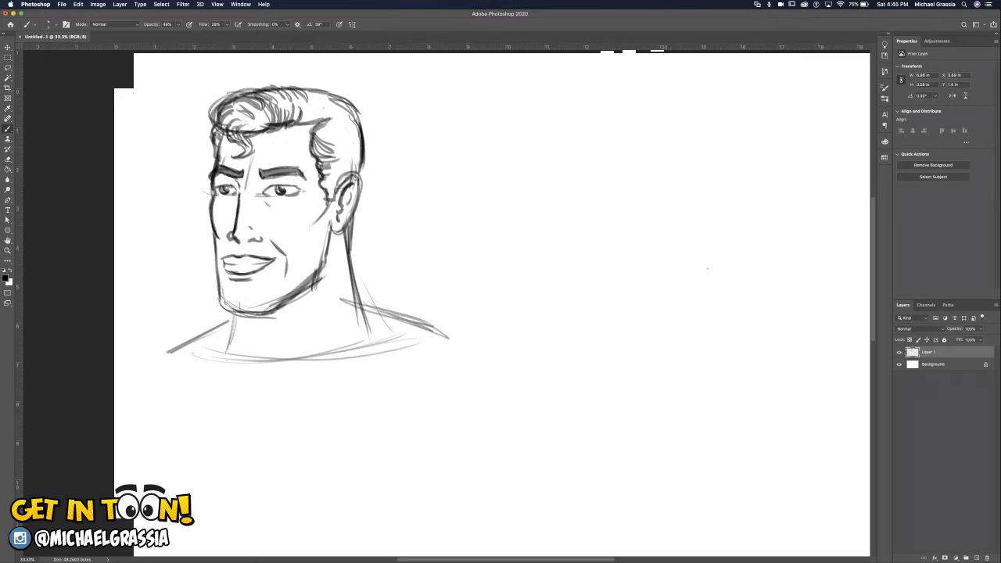
pyautogui.moveTo(235, 316); pyautogui.dragTo(244, 338)
pyautogui.moveTo(325, 310); pyautogui.dragTo(313, 348)
# Replace the rough jawline with a clean contour from the ear around the chin to the far cheek, adding a short line into the neck.
pyautogui.moveTo(333, 224); pyautogui.dragTo(322, 268)
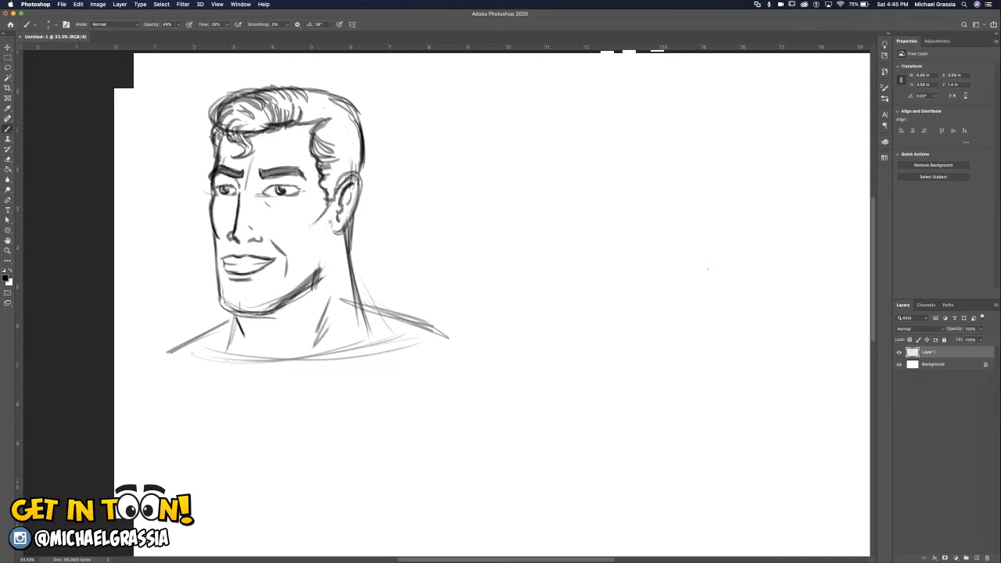
pyautogui.moveTo(322, 267)
pyautogui.mouseDown()
pyautogui.moveTo(284, 305)
pyautogui.moveTo(302, 296)
pyautogui.moveTo(259, 304)
pyautogui.moveTo(271, 306)
pyautogui.mouseUp()
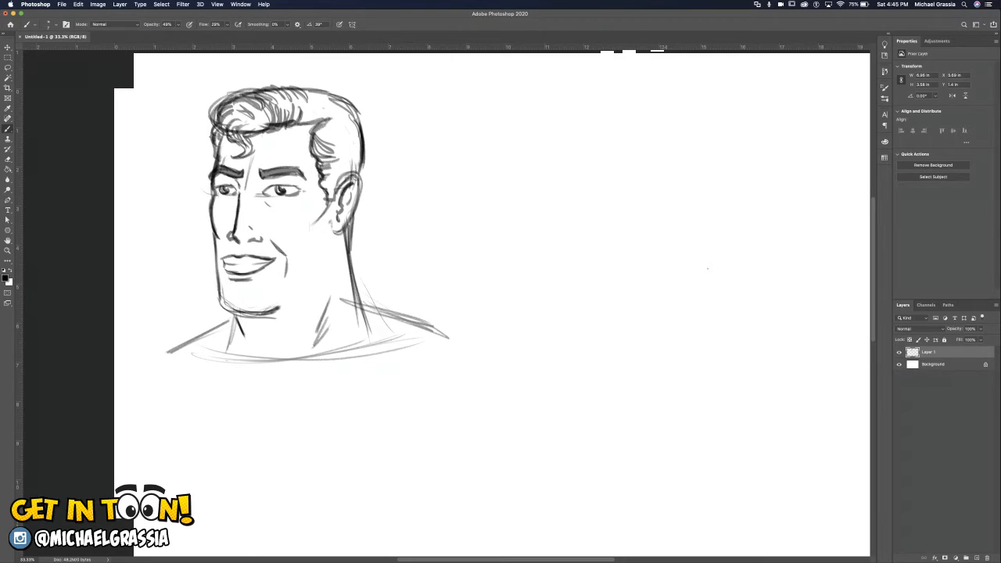
pyautogui.moveTo(332, 226)
pyautogui.mouseDown()
pyautogui.moveTo(345, 230)
pyautogui.moveTo(328, 266)
pyautogui.moveTo(290, 302)
pyautogui.moveTo(273, 313)
pyautogui.moveTo(221, 311)
pyautogui.moveTo(251, 315)
pyautogui.mouseUp()
pyautogui.moveTo(214, 238); pyautogui.dragTo(221, 306)
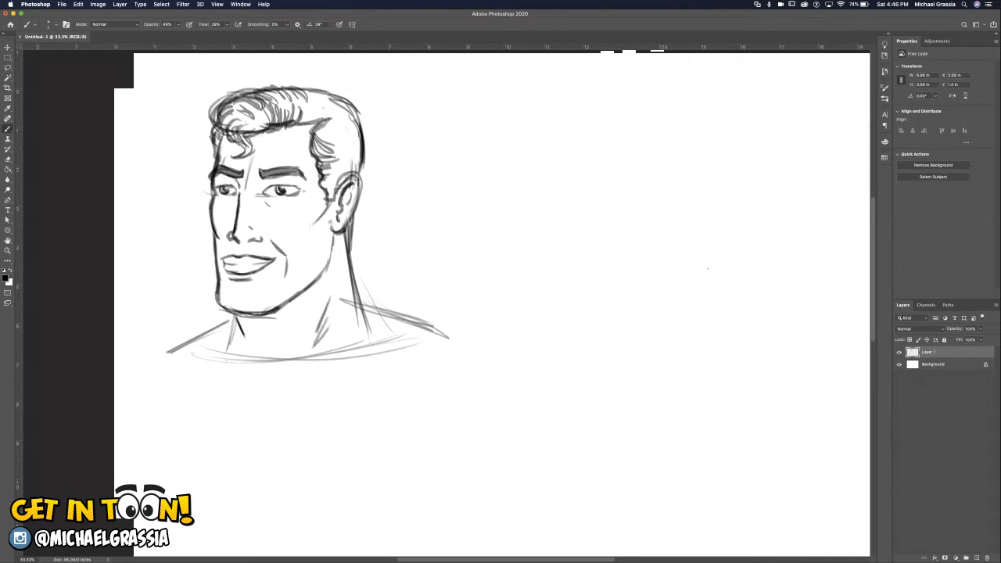
pyautogui.moveTo(235, 299); pyautogui.dragTo(236, 313)
# Add short hair strokes around the ear and sideburn and up the back of the head.
pyautogui.moveTo(330, 184); pyautogui.dragTo(331, 192)
pyautogui.moveTo(333, 186)
pyautogui.mouseDown()
pyautogui.moveTo(330, 198)
pyautogui.moveTo(336, 179)
pyautogui.mouseUp()
pyautogui.moveTo(335, 186); pyautogui.dragTo(348, 169)
pyautogui.moveTo(344, 174); pyautogui.dragTo(358, 160)
pyautogui.moveTo(352, 173)
pyautogui.mouseDown()
pyautogui.moveTo(361, 157)
pyautogui.moveTo(354, 123)
pyautogui.moveTo(305, 92)
pyautogui.moveTo(315, 102)
pyautogui.mouseUp()
# Fill the top and side hair with short curved strands and darken the temple and sideburn.
pyautogui.moveTo(310, 91); pyautogui.dragTo(323, 105)
pyautogui.moveTo(318, 93); pyautogui.dragTo(329, 100)
pyautogui.moveTo(328, 95); pyautogui.dragTo(342, 112)
pyautogui.moveTo(342, 101)
pyautogui.mouseDown()
pyautogui.moveTo(352, 119)
pyautogui.moveTo(329, 136)
pyautogui.mouseUp()
pyautogui.moveTo(316, 132); pyautogui.dragTo(336, 127)
pyautogui.moveTo(321, 127)
pyautogui.mouseDown()
pyautogui.moveTo(339, 121)
pyautogui.moveTo(315, 124)
pyautogui.mouseUp()
pyautogui.moveTo(310, 111)
pyautogui.mouseDown()
pyautogui.moveTo(361, 143)
pyautogui.moveTo(359, 153)
pyautogui.mouseUp()
pyautogui.moveTo(323, 187); pyautogui.dragTo(340, 174)
pyautogui.moveTo(328, 185)
pyautogui.mouseDown()
pyautogui.moveTo(345, 170)
pyautogui.moveTo(332, 171)
pyautogui.moveTo(334, 128)
pyautogui.mouseUp()
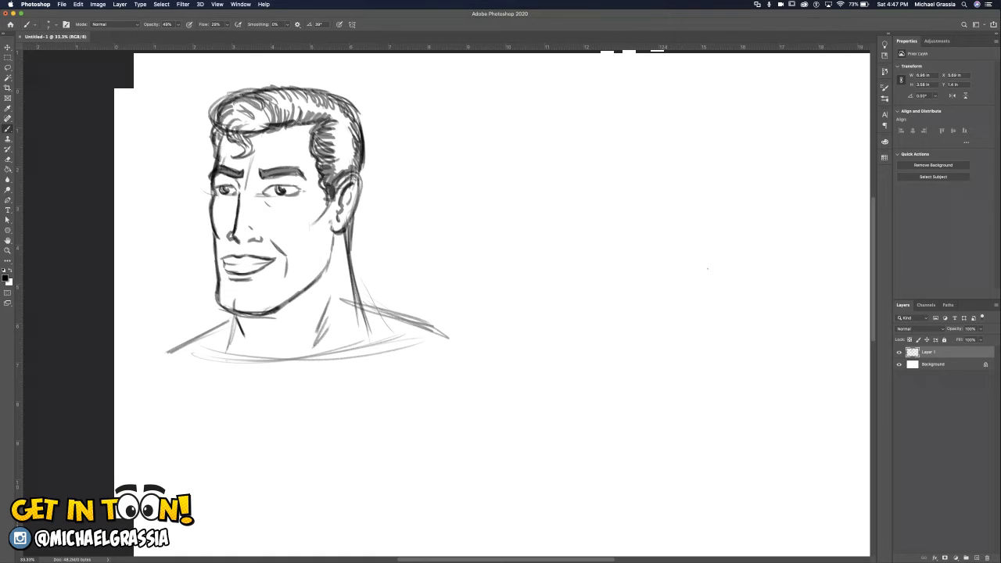
# Remove the full-lipped mouth and its cheek crease.
pyautogui.press('super+z')
pyautogui.press('super+z')
pyautogui.press('super+z')
pyautogui.press('super+z')
pyautogui.press('super+z')
pyautogui.press('super+z')
pyautogui.press('super+z')
pyautogui.press('super+z')
pyautogui.press('super+z')
pyautogui.press('super+z')
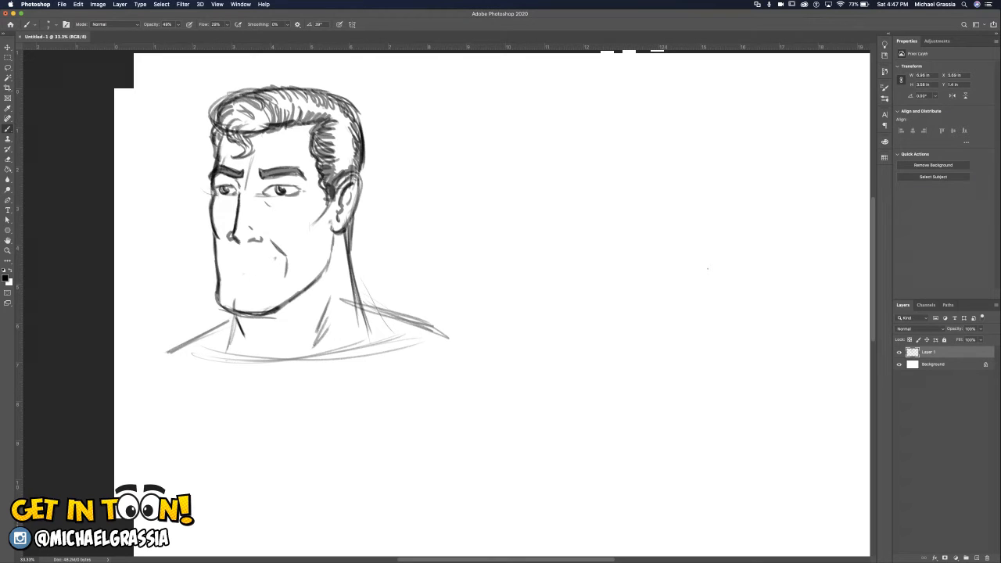
pyautogui.press('super+z')
pyautogui.press('super+z')
# Draw a closed-mouth smirk with a long cheek crease from the nose and a short mark below the lip.
pyautogui.moveTo(260, 228); pyautogui.dragTo(281, 248)
pyautogui.moveTo(224, 258); pyautogui.dragTo(243, 258)
pyautogui.moveTo(227, 258)
pyautogui.mouseDown()
pyautogui.moveTo(273, 259)
pyautogui.moveTo(281, 251)
pyautogui.moveTo(251, 260)
pyautogui.moveTo(293, 248)
pyautogui.moveTo(291, 268)
pyautogui.moveTo(249, 269)
pyautogui.mouseUp()
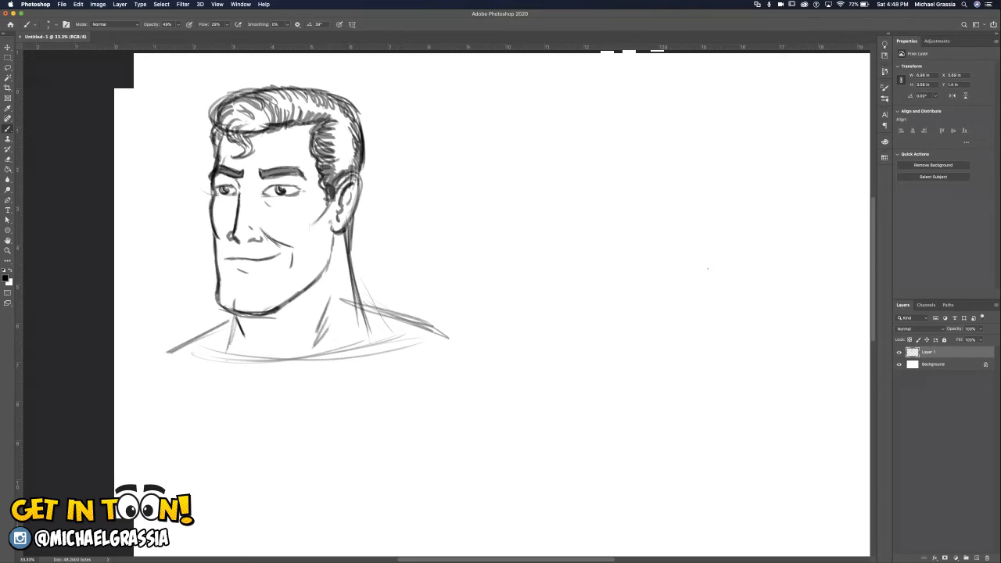
# Darken both side lines of the neck and extend them down past the base of the neck.
pyautogui.moveTo(233, 326)
pyautogui.mouseDown()
pyautogui.moveTo(219, 371)
pyautogui.moveTo(221, 358)
pyautogui.mouseUp()
pyautogui.moveTo(352, 252); pyautogui.dragTo(372, 341)
pyautogui.moveTo(361, 299); pyautogui.dragTo(375, 346)
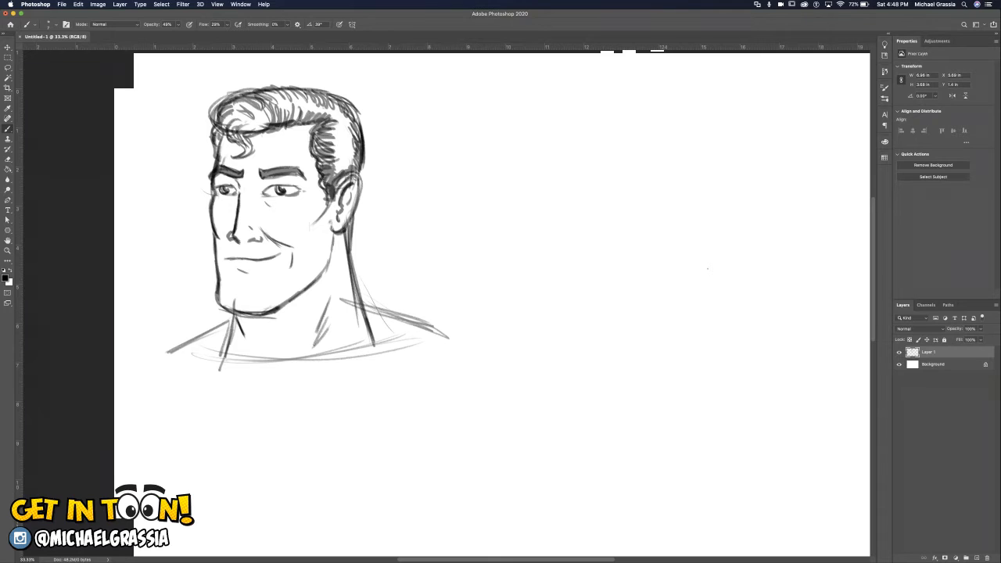
# Erase the straight shoulder lines and most of the old curved guide at the base of the neck.
pyautogui.moveTo(229, 321); pyautogui.dragTo(179, 348)
pyautogui.moveTo(363, 306)
pyautogui.mouseDown()
pyautogui.moveTo(443, 335)
pyautogui.moveTo(381, 343)
pyautogui.mouseUp()
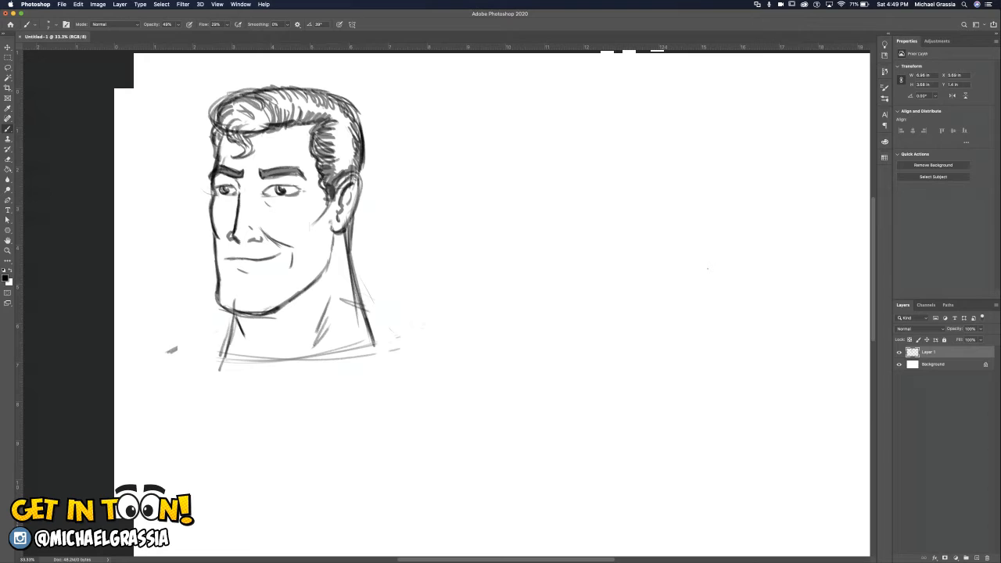
pyautogui.moveTo(355, 307)
pyautogui.mouseDown()
pyautogui.moveTo(342, 299)
pyautogui.moveTo(355, 304)
pyautogui.mouseUp()
pyautogui.moveTo(233, 356)
pyautogui.mouseDown()
pyautogui.moveTo(352, 346)
pyautogui.moveTo(348, 358)
pyautogui.mouseUp()
pyautogui.moveTo(369, 319); pyautogui.dragTo(357, 283)
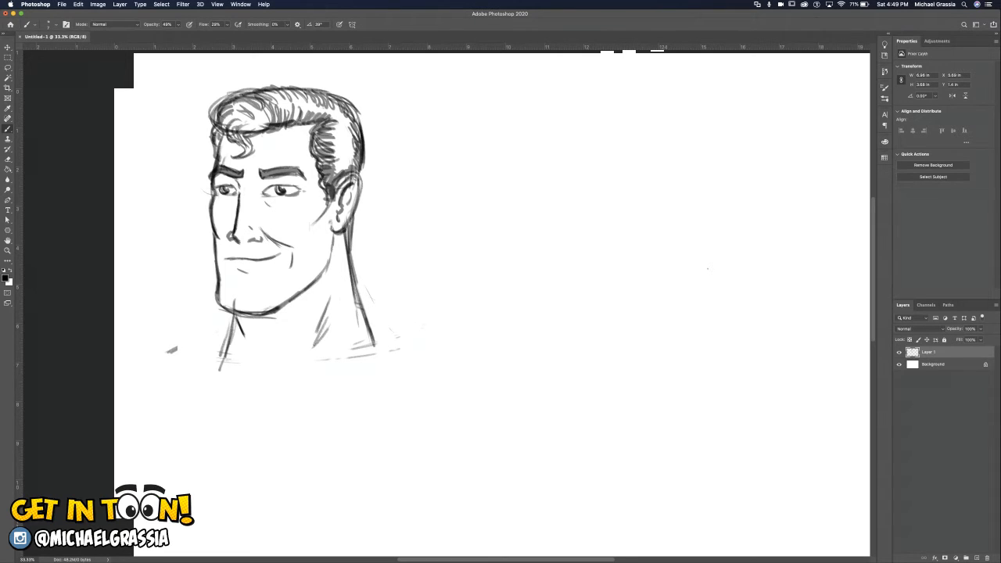
# Draw a wide, shallow curved neckline below the neck with several overlapping strokes.
pyautogui.moveTo(234, 369); pyautogui.dragTo(348, 364)
pyautogui.moveTo(251, 375); pyautogui.dragTo(383, 356)
pyautogui.moveTo(301, 374); pyautogui.dragTo(400, 357)
pyautogui.moveTo(190, 367); pyautogui.dragTo(348, 366)
pyautogui.moveTo(250, 372); pyautogui.dragTo(394, 356)
pyautogui.moveTo(325, 372); pyautogui.dragTo(385, 361)
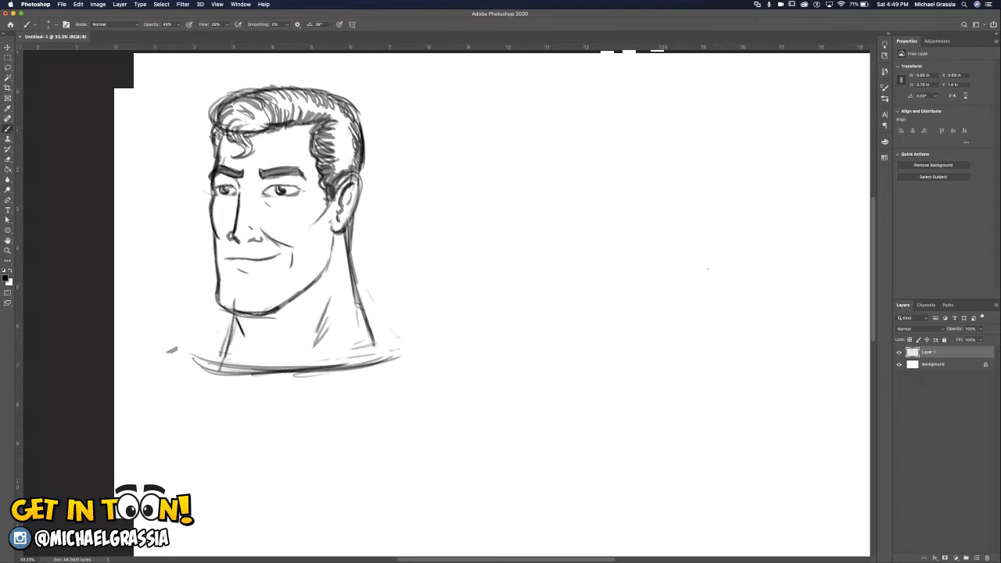
# Sketch a small side example of a flat line with overlapping curved folds at its ends, and remove it.
pyautogui.moveTo(505, 190); pyautogui.dragTo(608, 184)
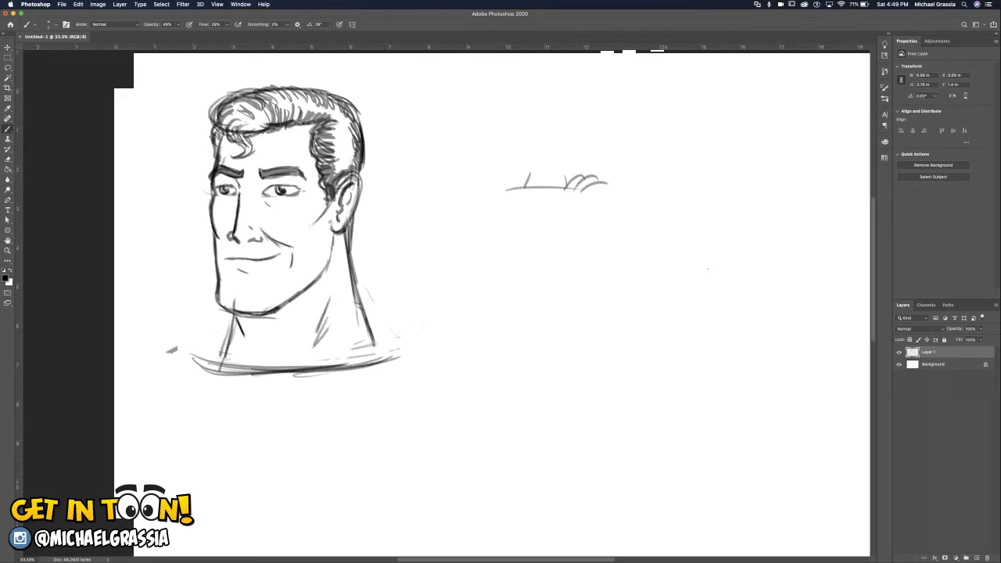
pyautogui.moveTo(501, 191); pyautogui.dragTo(526, 174)
pyautogui.moveTo(516, 188); pyautogui.dragTo(532, 179)
pyautogui.moveTo(528, 174)
pyautogui.mouseDown()
pyautogui.moveTo(514, 179)
pyautogui.moveTo(605, 184)
pyautogui.mouseUp()
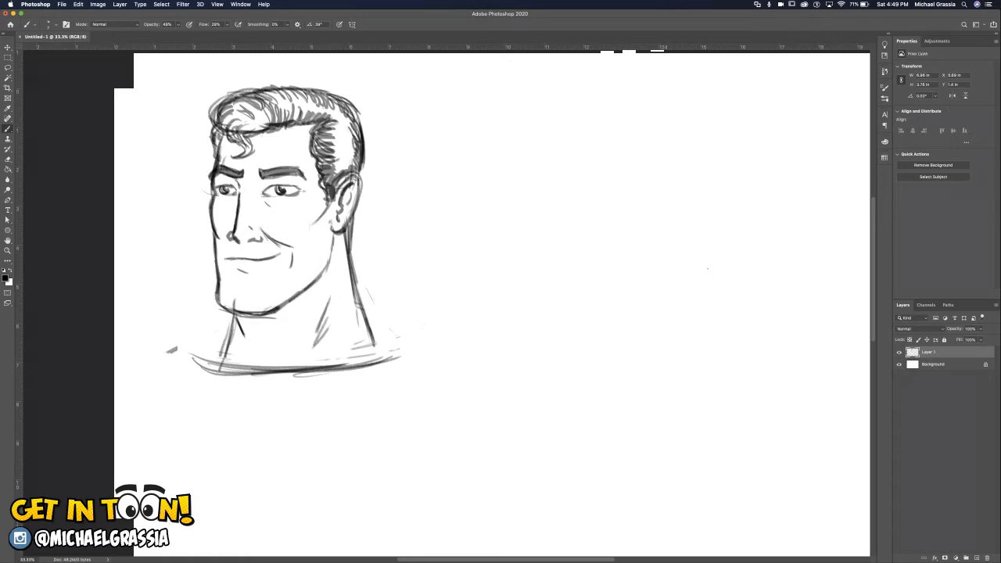
# Try a curved collar edge rising from the neckline beside the far side of the chin.
pyautogui.moveTo(221, 369)
pyautogui.mouseDown()
pyautogui.moveTo(205, 323)
pyautogui.moveTo(224, 315)
pyautogui.mouseUp()
pyautogui.press('super+z')
pyautogui.moveTo(215, 281)
pyautogui.mouseDown()
pyautogui.moveTo(220, 367)
pyautogui.moveTo(199, 321)
pyautogui.moveTo(215, 280)
pyautogui.mouseUp()
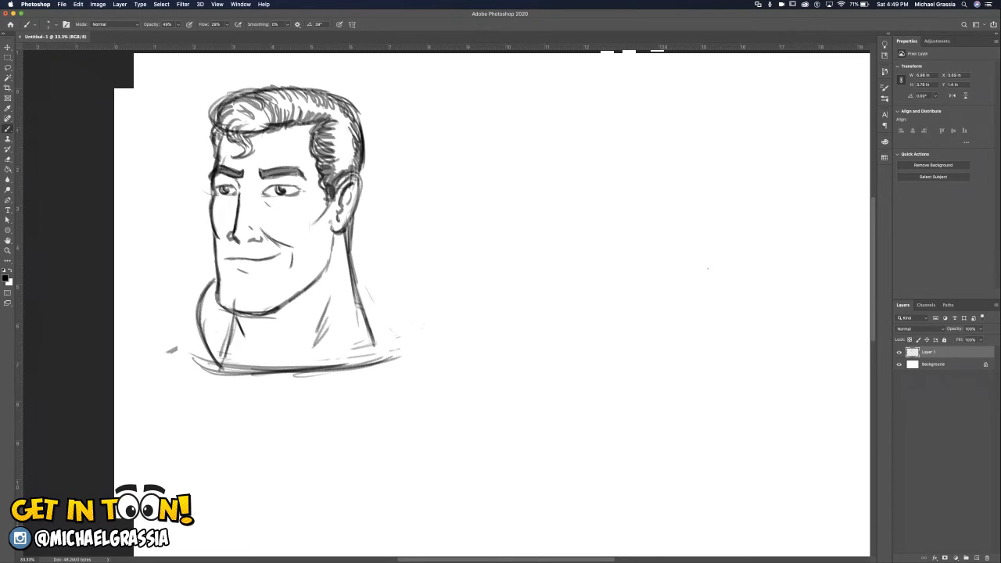
pyautogui.press('super+z')
pyautogui.press('super+z')
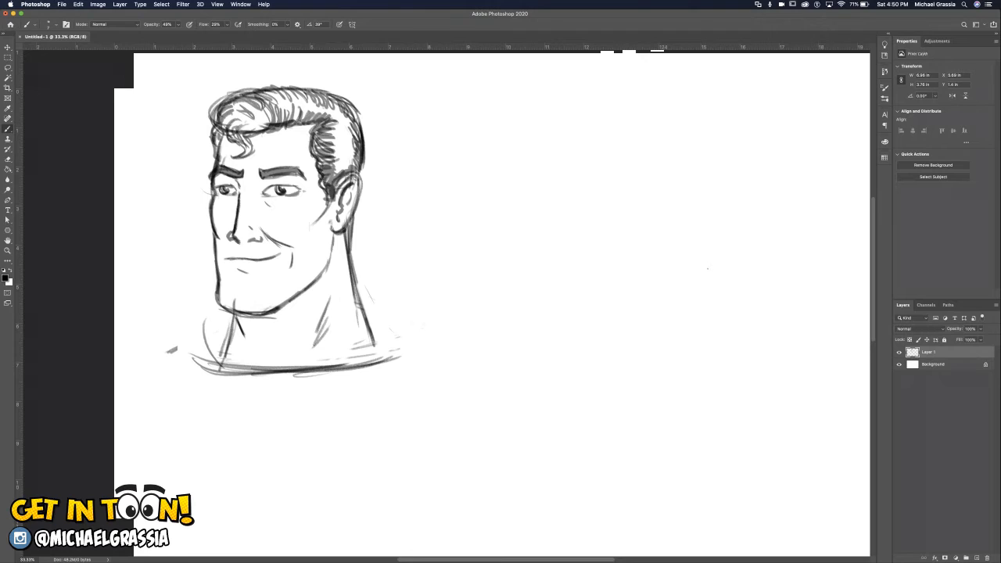
pyautogui.press('super+z')
# Draw the raised, looping collar fold on the far side of the neck and cloth folds beside the jaw.
pyautogui.moveTo(216, 308); pyautogui.dragTo(207, 360)
pyautogui.moveTo(194, 326)
pyautogui.mouseDown()
pyautogui.moveTo(215, 368)
pyautogui.moveTo(223, 308)
pyautogui.moveTo(194, 353)
pyautogui.moveTo(218, 372)
pyautogui.mouseUp()
pyautogui.moveTo(185, 286)
pyautogui.mouseDown()
pyautogui.moveTo(178, 291)
pyautogui.moveTo(218, 280)
pyautogui.mouseUp()
pyautogui.moveTo(180, 311)
pyautogui.mouseDown()
pyautogui.moveTo(220, 276)
pyautogui.moveTo(209, 270)
pyautogui.mouseUp()
pyautogui.moveTo(178, 282); pyautogui.dragTo(212, 266)
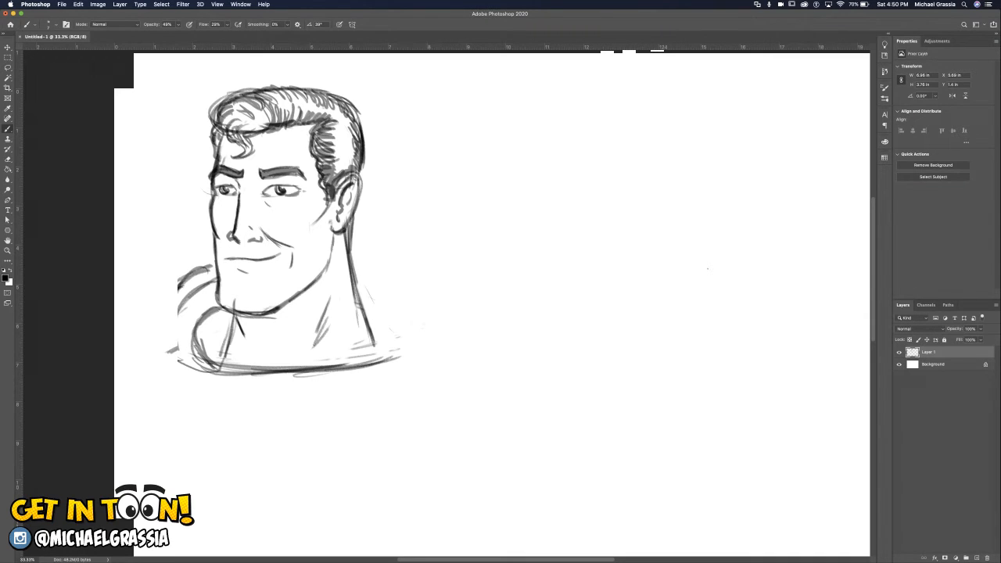
# Close the lower edge of the far collar fold and shade its inside dark beside the neck.
pyautogui.moveTo(178, 344)
pyautogui.mouseDown()
pyautogui.moveTo(197, 369)
pyautogui.moveTo(189, 361)
pyautogui.mouseUp()
pyautogui.moveTo(178, 358); pyautogui.dragTo(183, 365)
pyautogui.moveTo(230, 313)
pyautogui.mouseDown()
pyautogui.moveTo(220, 342)
pyautogui.moveTo(205, 349)
pyautogui.moveTo(231, 326)
pyautogui.moveTo(210, 348)
pyautogui.moveTo(201, 325)
pyautogui.moveTo(202, 347)
pyautogui.mouseUp()
pyautogui.moveTo(221, 318); pyautogui.dragTo(203, 348)
pyautogui.moveTo(206, 317); pyautogui.dragTo(196, 333)
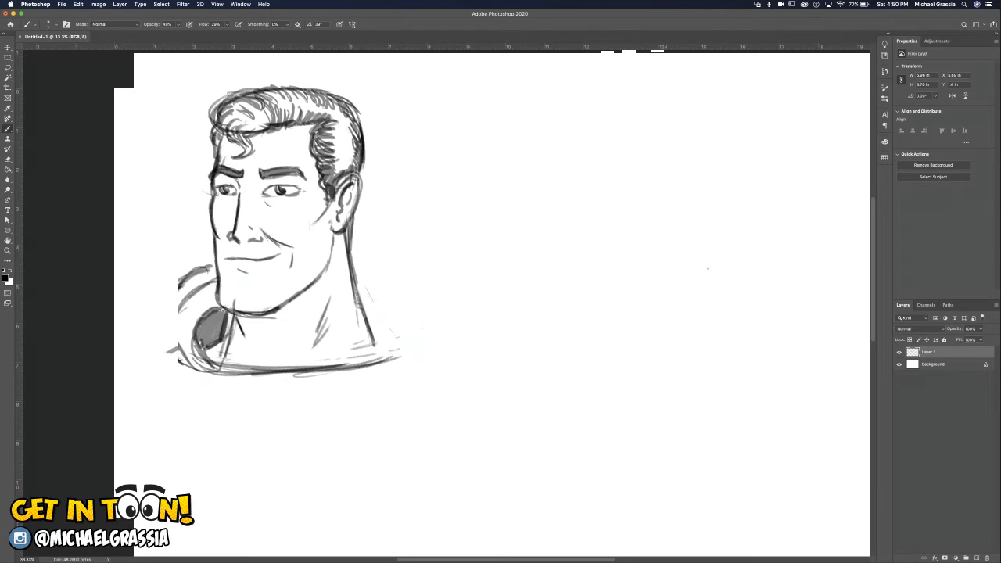
# Draw sweeping cloth folds from the neckline over the near shoulder and behind the neck.
pyautogui.moveTo(356, 347)
pyautogui.mouseDown()
pyautogui.moveTo(406, 318)
pyautogui.moveTo(470, 304)
pyautogui.mouseUp()
pyautogui.moveTo(349, 368)
pyautogui.mouseDown()
pyautogui.moveTo(419, 342)
pyautogui.moveTo(516, 332)
pyautogui.mouseUp()
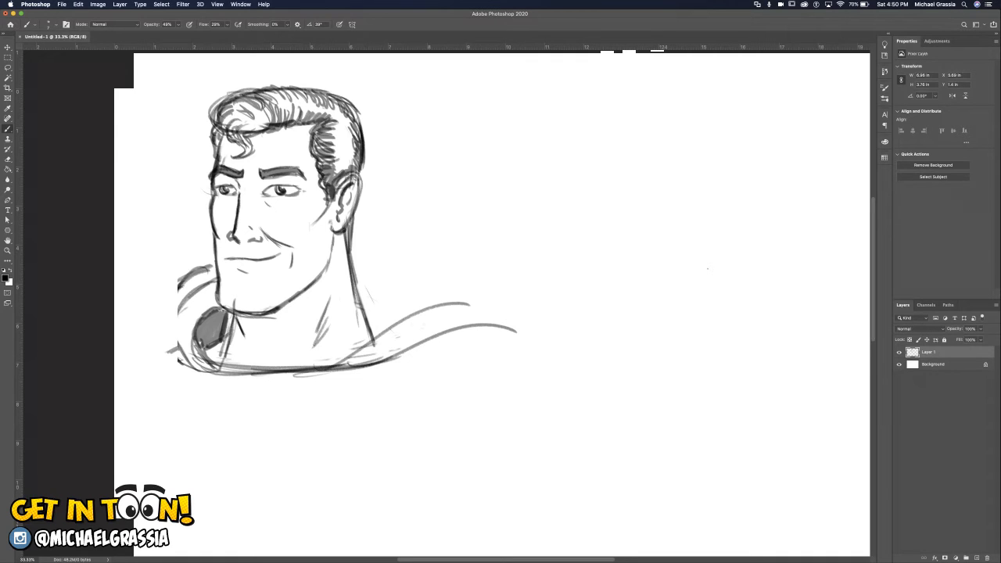
pyautogui.moveTo(353, 268)
pyautogui.mouseDown()
pyautogui.moveTo(407, 288)
pyautogui.moveTo(398, 285)
pyautogui.moveTo(405, 297)
pyautogui.moveTo(430, 295)
pyautogui.mouseUp()
pyautogui.moveTo(363, 291); pyautogui.dragTo(440, 296)
pyautogui.moveTo(359, 288); pyautogui.dragTo(396, 300)
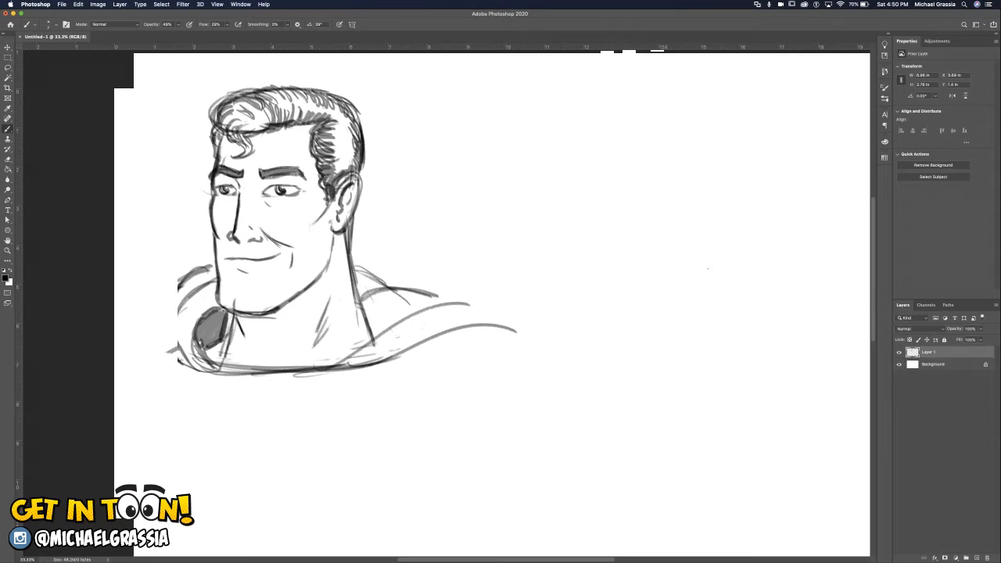
# Undo the last folds behind the neck and redraw the collar's back edge as sloping curves down toward the near shoulder.
pyautogui.press('super+z')
pyautogui.press('super+z')
pyautogui.press('super+z')
pyautogui.moveTo(353, 266); pyautogui.dragTo(417, 293)
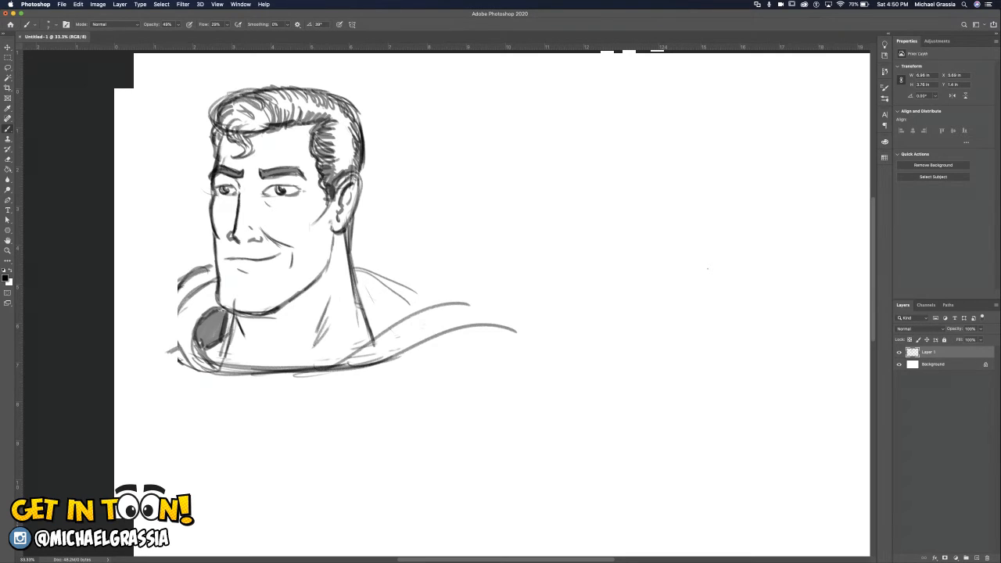
pyautogui.moveTo(352, 262)
pyautogui.mouseDown()
pyautogui.moveTo(430, 309)
pyautogui.moveTo(389, 282)
pyautogui.moveTo(419, 304)
pyautogui.moveTo(413, 312)
pyautogui.mouseUp()
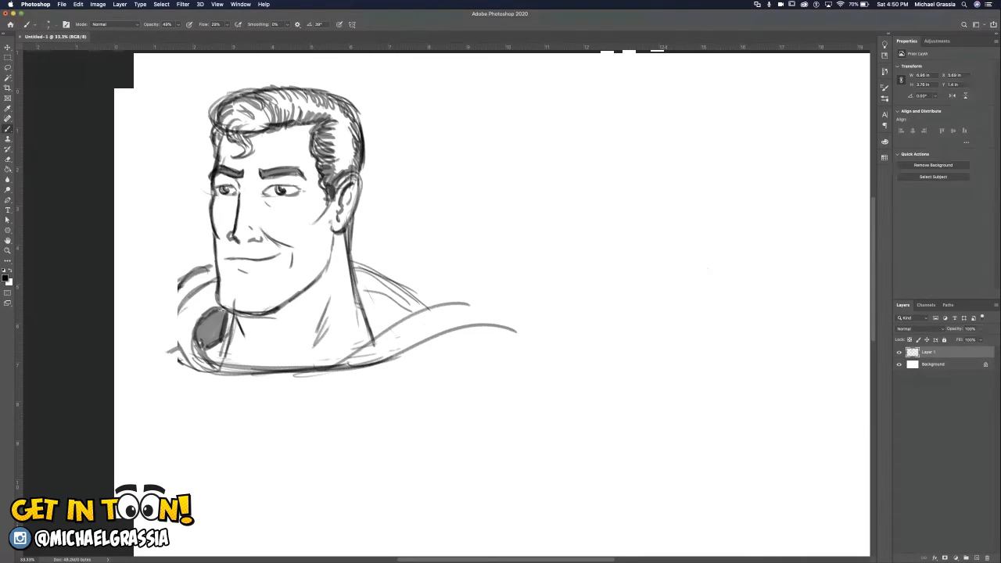
# Draw the inner collar edge behind the near side of the neck, shade its inside dark, and strengthen the front neckline.
pyautogui.moveTo(364, 285); pyautogui.dragTo(413, 314)
pyautogui.moveTo(360, 288)
pyautogui.mouseDown()
pyautogui.moveTo(388, 335)
pyautogui.moveTo(399, 309)
pyautogui.moveTo(409, 319)
pyautogui.mouseUp()
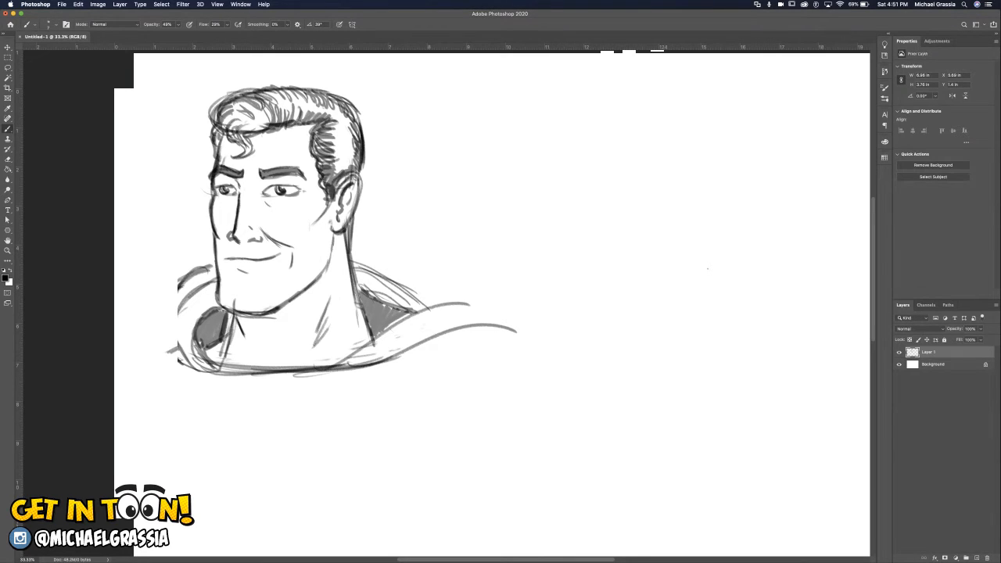
pyautogui.moveTo(185, 371)
pyautogui.mouseDown()
pyautogui.moveTo(391, 366)
pyautogui.moveTo(324, 365)
pyautogui.mouseUp()
pyautogui.moveTo(357, 286)
pyautogui.mouseDown()
pyautogui.moveTo(417, 314)
pyautogui.moveTo(405, 308)
pyautogui.mouseUp()
pyautogui.moveTo(363, 292)
pyautogui.mouseDown()
pyautogui.moveTo(402, 312)
pyautogui.moveTo(386, 305)
pyautogui.mouseUp()
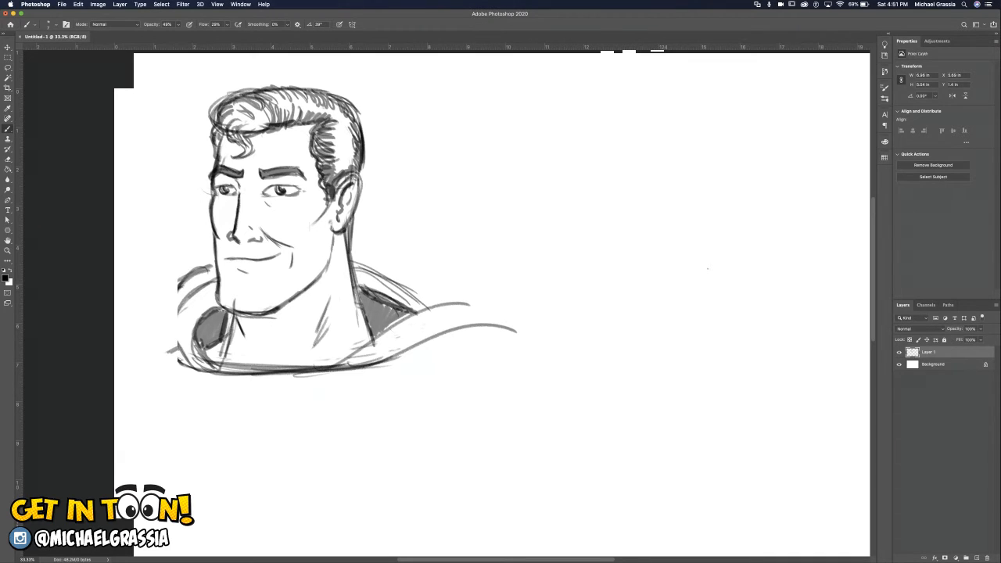
# Sketch the near shoulder's rounded contour curving down into the upper arm, undoing the stray inward stroke.
pyautogui.moveTo(468, 325)
pyautogui.mouseDown()
pyautogui.moveTo(528, 359)
pyautogui.moveTo(520, 353)
pyautogui.mouseUp()
pyautogui.moveTo(478, 326); pyautogui.dragTo(533, 380)
pyautogui.moveTo(516, 342); pyautogui.dragTo(528, 405)
pyautogui.moveTo(529, 369); pyautogui.dragTo(521, 417)
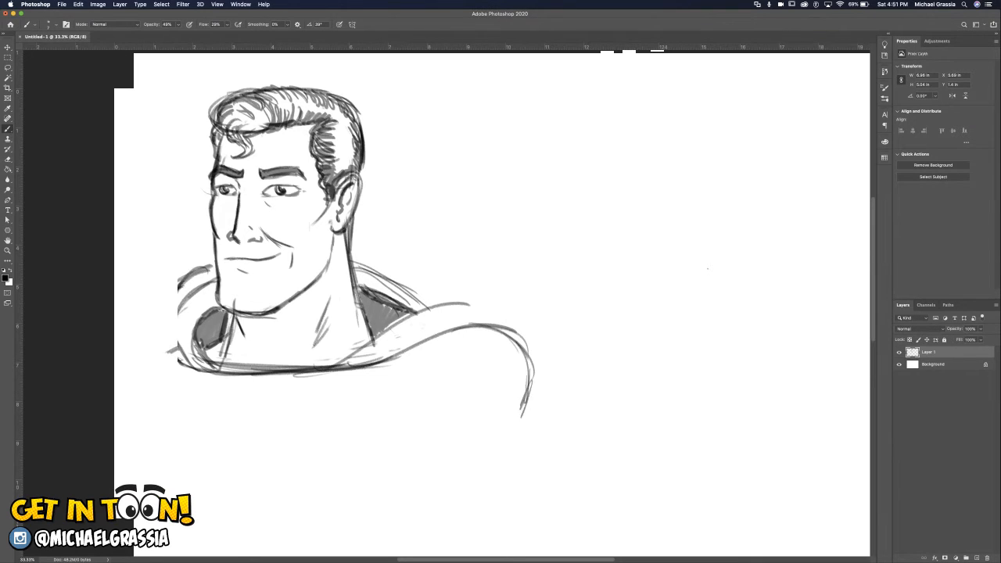
pyautogui.moveTo(529, 369)
pyautogui.mouseDown()
pyautogui.moveTo(514, 414)
pyautogui.moveTo(405, 470)
pyautogui.mouseUp()
pyautogui.press('super+z')
# Replace the inward-curving arm lines with a wider, longer outer contour for the near shoulder.
pyautogui.moveTo(524, 352)
pyautogui.mouseDown()
pyautogui.moveTo(537, 439)
pyautogui.moveTo(539, 400)
pyautogui.mouseUp()
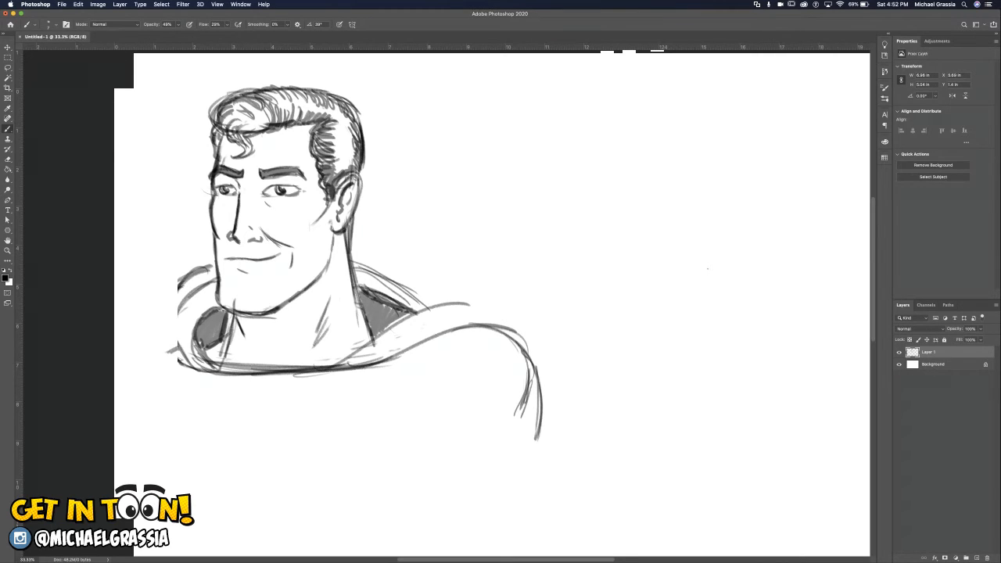
pyautogui.press('super+z')
pyautogui.press('super+z')
pyautogui.press('super+z')
pyautogui.moveTo(514, 342)
pyautogui.mouseDown()
pyautogui.moveTo(535, 375)
pyautogui.moveTo(538, 444)
pyautogui.moveTo(541, 416)
pyautogui.mouseUp()
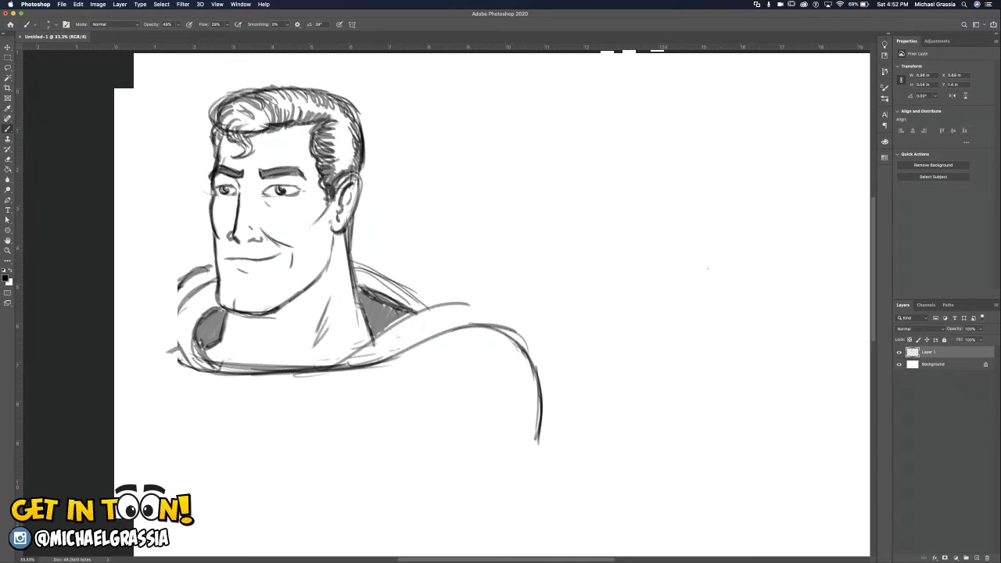
# Darken the jawline from below the ear around to the chin with heavier strokes.
pyautogui.moveTo(226, 311)
pyautogui.mouseDown()
pyautogui.moveTo(221, 340)
pyautogui.moveTo(244, 314)
pyautogui.moveTo(256, 316)
pyautogui.mouseUp()
pyautogui.moveTo(335, 232)
pyautogui.mouseDown()
pyautogui.moveTo(327, 274)
pyautogui.moveTo(329, 262)
pyautogui.moveTo(286, 305)
pyautogui.mouseUp()
pyautogui.moveTo(324, 271); pyautogui.dragTo(316, 284)
pyautogui.moveTo(323, 274); pyautogui.dragTo(242, 334)
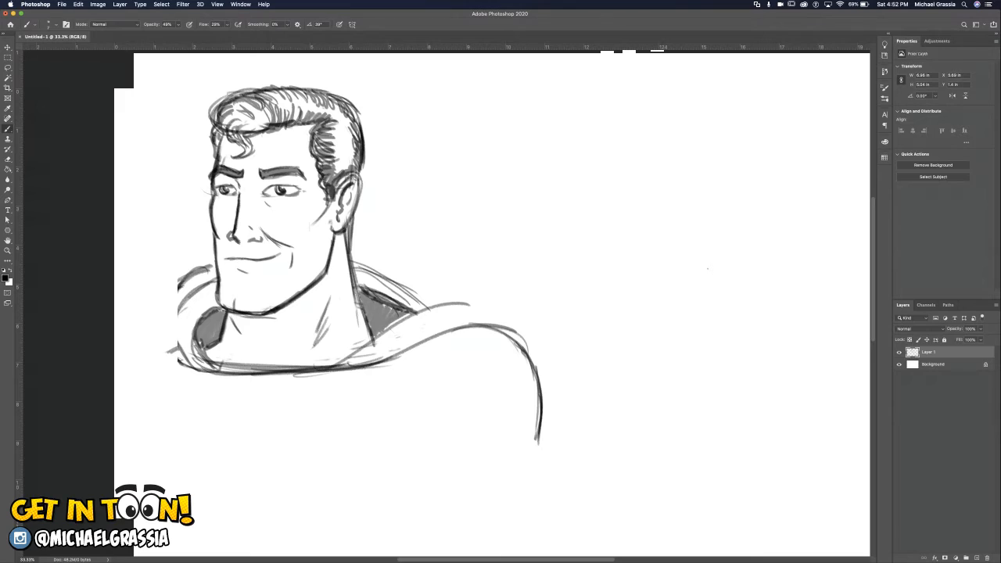
pyautogui.moveTo(234, 312)
pyautogui.mouseDown()
pyautogui.moveTo(268, 314)
pyautogui.moveTo(330, 273)
pyautogui.moveTo(320, 278)
pyautogui.mouseUp()
pyautogui.moveTo(336, 234); pyautogui.dragTo(327, 272)
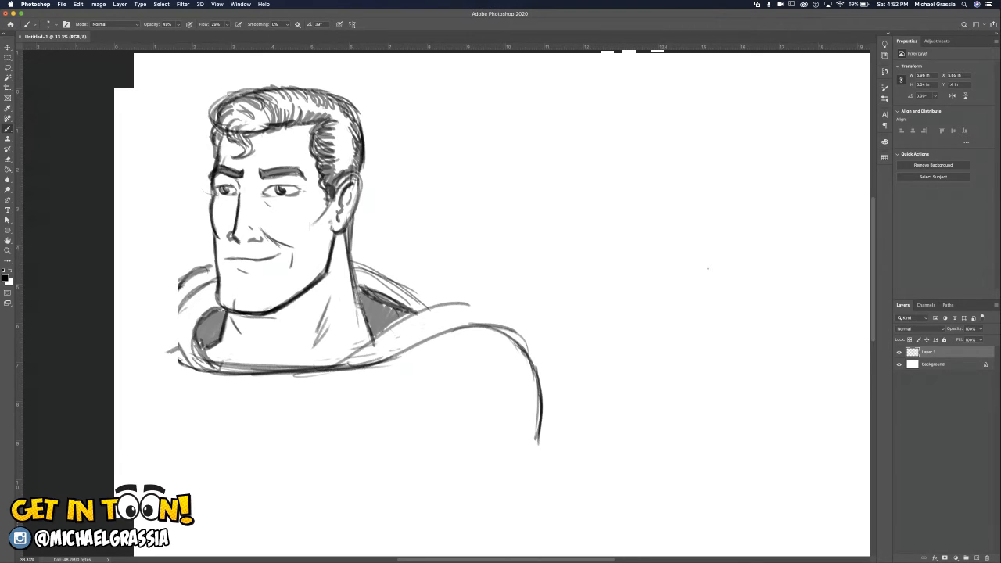
# Fill both eyebrows in solid dark and shade the top and side of the hair with hatching.
pyautogui.moveTo(221, 170); pyautogui.dragTo(295, 169)
pyautogui.moveTo(261, 170)
pyautogui.mouseDown()
pyautogui.moveTo(297, 165)
pyautogui.moveTo(262, 175)
pyautogui.mouseUp()
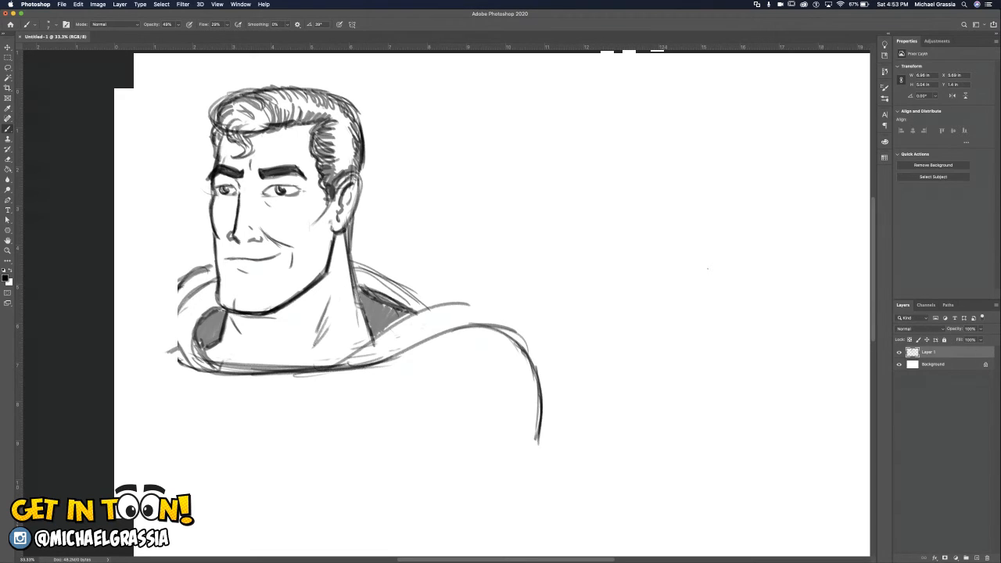
pyautogui.moveTo(328, 117)
pyautogui.mouseDown()
pyautogui.moveTo(350, 138)
pyautogui.moveTo(329, 145)
pyautogui.moveTo(352, 148)
pyautogui.moveTo(335, 155)
pyautogui.moveTo(352, 166)
pyautogui.moveTo(338, 173)
pyautogui.moveTo(357, 164)
pyautogui.mouseUp()
pyautogui.moveTo(222, 124)
pyautogui.mouseDown()
pyautogui.moveTo(242, 103)
pyautogui.moveTo(246, 124)
pyautogui.moveTo(254, 108)
pyautogui.moveTo(265, 128)
pyautogui.moveTo(229, 138)
pyautogui.moveTo(281, 94)
pyautogui.moveTo(300, 116)
pyautogui.moveTo(316, 97)
pyautogui.moveTo(344, 121)
pyautogui.mouseUp()
pyautogui.moveTo(257, 130)
pyautogui.mouseDown()
pyautogui.moveTo(270, 123)
pyautogui.moveTo(256, 119)
pyautogui.mouseUp()
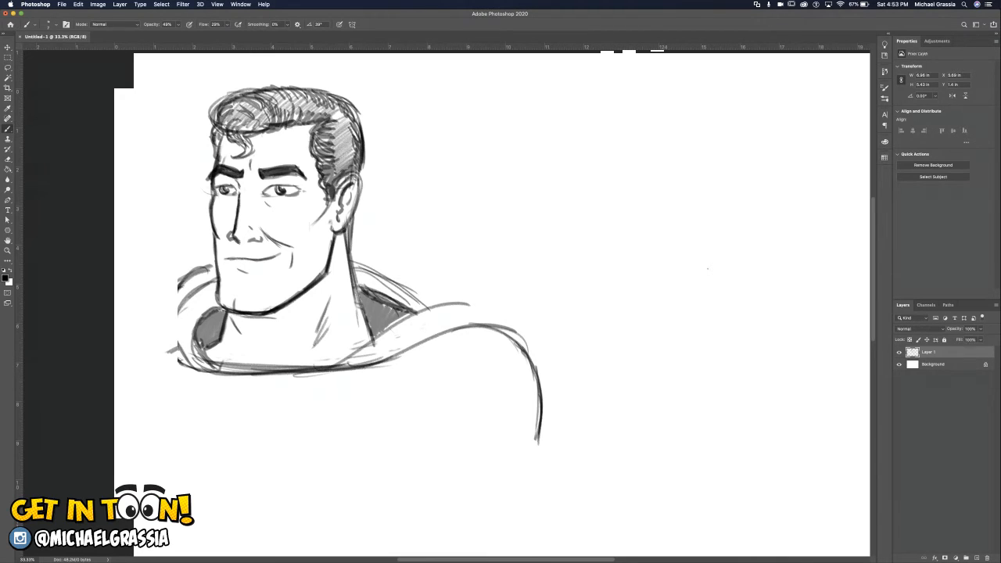
# Sketch the far shoulder, the chest and armpit creases, and the outer contours of both upper arms.
pyautogui.moveTo(708, 269)
pyautogui.mouseDown()
pyautogui.moveTo(886, 240)
pyautogui.moveTo(861, 261)
pyautogui.mouseUp()
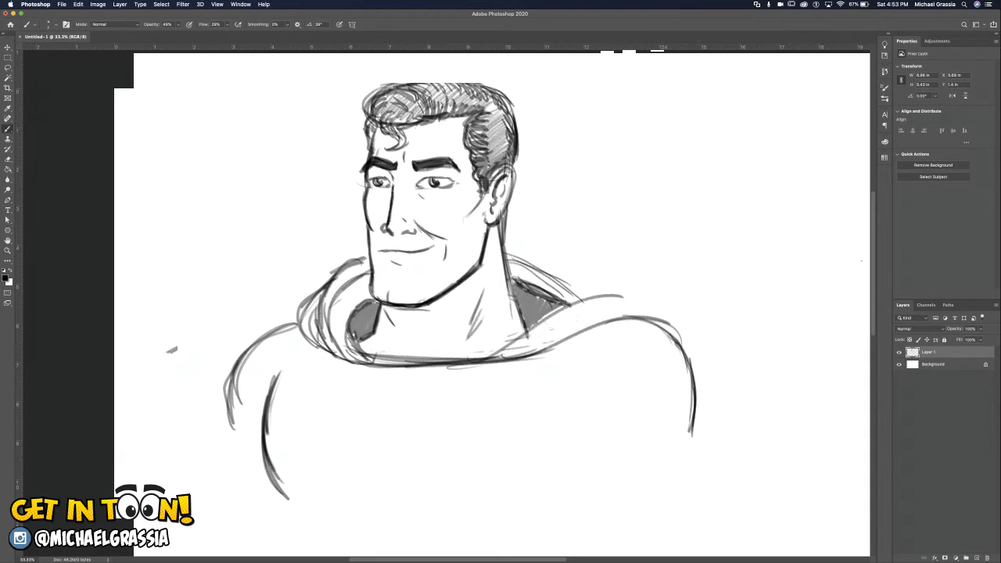
pyautogui.moveTo(599, 452); pyautogui.dragTo(557, 501)
pyautogui.moveTo(589, 480)
pyautogui.mouseDown()
pyautogui.moveTo(617, 543)
pyautogui.moveTo(606, 534)
pyautogui.mouseUp()
pyautogui.moveTo(694, 421); pyautogui.dragTo(713, 526)
pyautogui.moveTo(697, 413); pyautogui.dragTo(713, 454)
pyautogui.moveTo(228, 420); pyautogui.dragTo(195, 523)
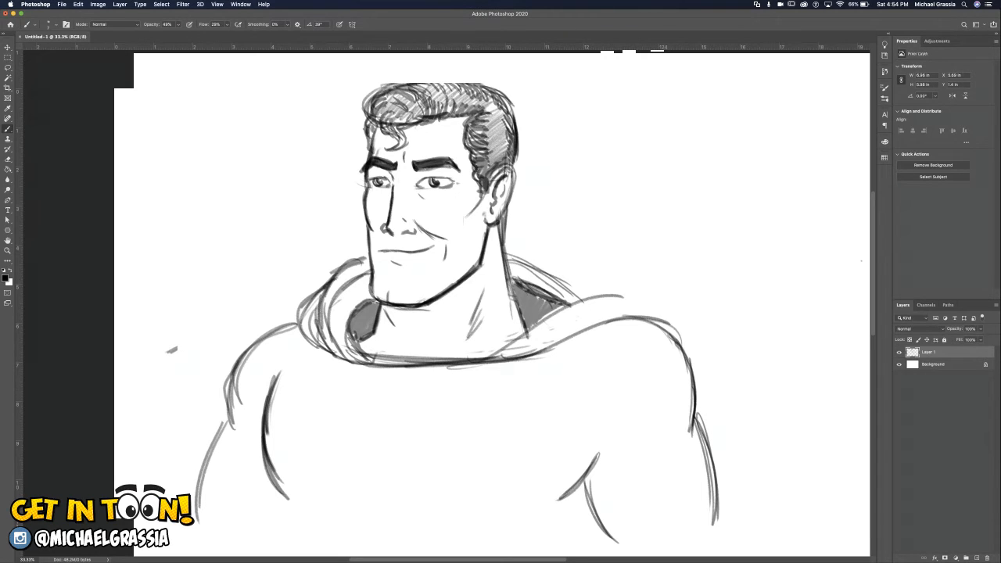
# Draw the outer outline of a five-sided, diamond-like shield emblem across the chest below the collar.
pyautogui.moveTo(341, 390)
pyautogui.mouseDown()
pyautogui.moveTo(516, 388)
pyautogui.moveTo(452, 384)
pyautogui.mouseUp()
pyautogui.moveTo(338, 389); pyautogui.dragTo(299, 425)
pyautogui.moveTo(516, 391)
pyautogui.mouseDown()
pyautogui.moveTo(549, 445)
pyautogui.moveTo(540, 427)
pyautogui.mouseUp()
pyautogui.moveTo(333, 390); pyautogui.dragTo(296, 428)
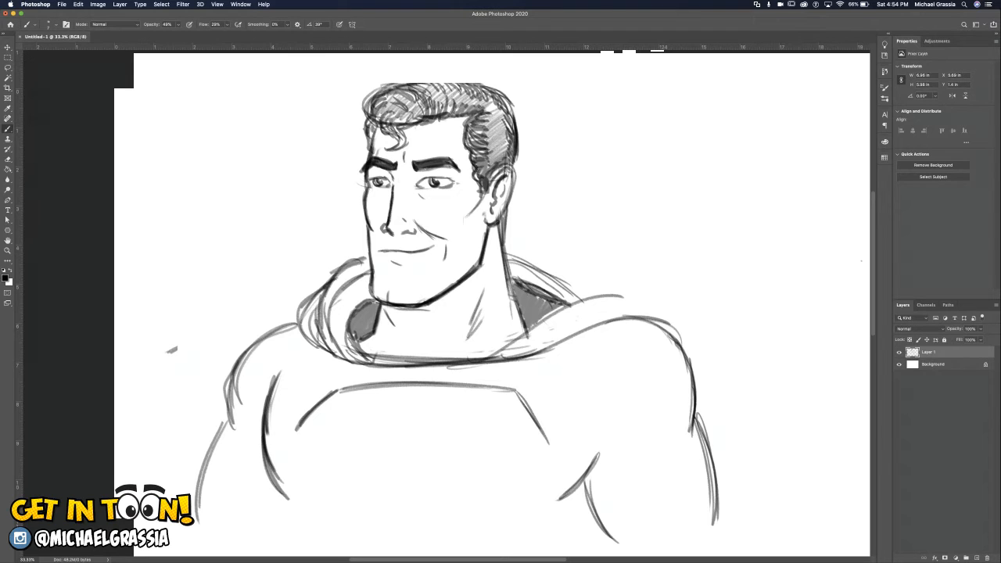
pyautogui.moveTo(517, 390); pyautogui.dragTo(549, 444)
pyautogui.moveTo(516, 391); pyautogui.dragTo(557, 437)
pyautogui.moveTo(296, 433); pyautogui.dragTo(388, 530)
pyautogui.moveTo(344, 491); pyautogui.dragTo(412, 539)
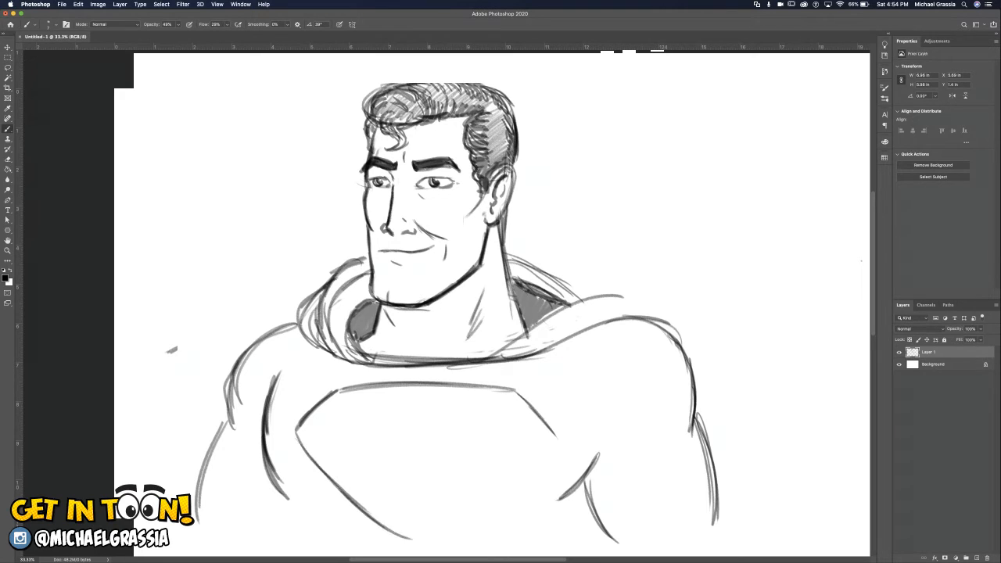
pyautogui.moveTo(554, 443); pyautogui.dragTo(420, 543)
# Draw a parallel inner outline inside the chest shield to form its border.
pyautogui.moveTo(342, 395)
pyautogui.mouseDown()
pyautogui.moveTo(305, 432)
pyautogui.moveTo(339, 480)
pyautogui.mouseUp()
pyautogui.moveTo(309, 441)
pyautogui.mouseDown()
pyautogui.moveTo(363, 502)
pyautogui.moveTo(414, 538)
pyautogui.mouseUp()
pyautogui.moveTo(374, 510); pyautogui.dragTo(419, 538)
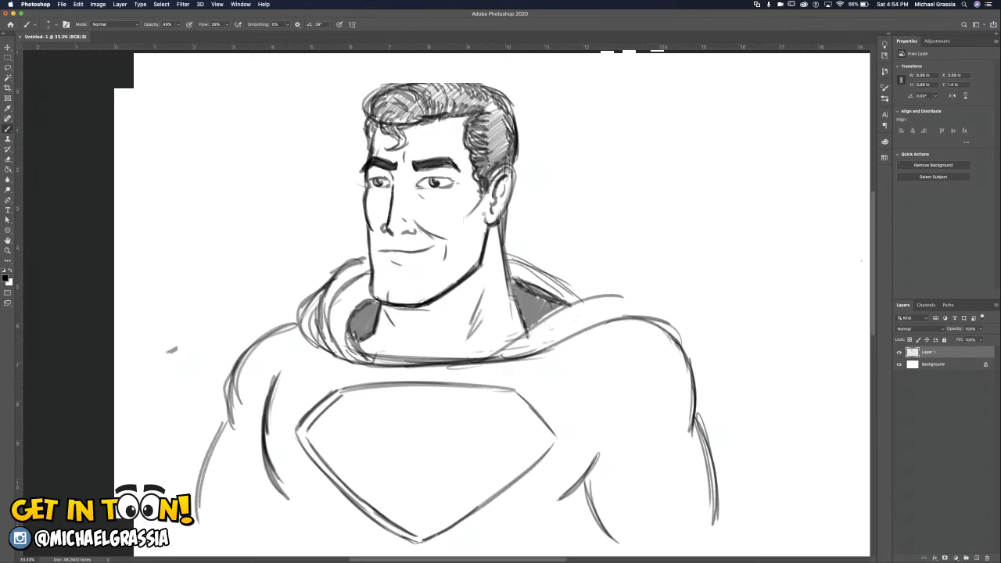
pyautogui.moveTo(339, 393)
pyautogui.mouseDown()
pyautogui.moveTo(485, 390)
pyautogui.moveTo(546, 437)
pyautogui.mouseUp()
pyautogui.moveTo(512, 403)
pyautogui.mouseDown()
pyautogui.moveTo(547, 439)
pyautogui.moveTo(465, 513)
pyautogui.mouseUp()
pyautogui.moveTo(526, 459); pyautogui.dragTo(440, 527)
pyautogui.moveTo(478, 497); pyautogui.dragTo(419, 535)
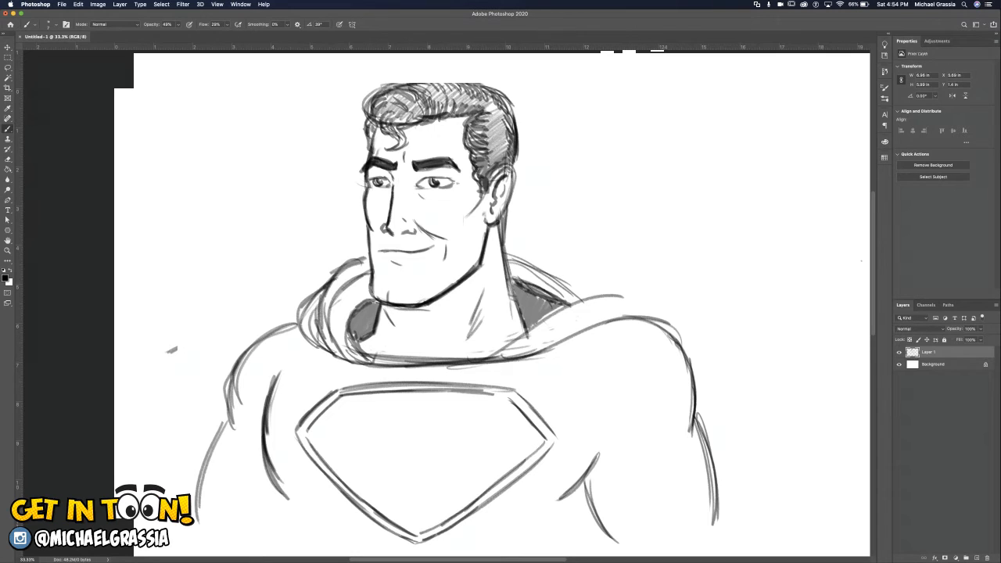
# Draw the S's upper half inside the shield, with its top serif, rounded upper loop and middle curve.
pyautogui.moveTo(484, 392)
pyautogui.mouseDown()
pyautogui.moveTo(505, 395)
pyautogui.moveTo(483, 407)
pyautogui.moveTo(501, 420)
pyautogui.moveTo(443, 402)
pyautogui.moveTo(401, 408)
pyautogui.mouseUp()
pyautogui.moveTo(461, 405)
pyautogui.mouseDown()
pyautogui.moveTo(397, 404)
pyautogui.moveTo(362, 414)
pyautogui.moveTo(353, 429)
pyautogui.moveTo(363, 439)
pyautogui.moveTo(457, 435)
pyautogui.mouseUp()
pyautogui.moveTo(396, 437); pyautogui.dragTo(475, 434)
pyautogui.moveTo(460, 434); pyautogui.dragTo(517, 440)
pyautogui.moveTo(484, 434); pyautogui.dragTo(524, 453)
pyautogui.moveTo(494, 434); pyautogui.dragTo(524, 453)
pyautogui.moveTo(495, 436); pyautogui.dragTo(524, 456)
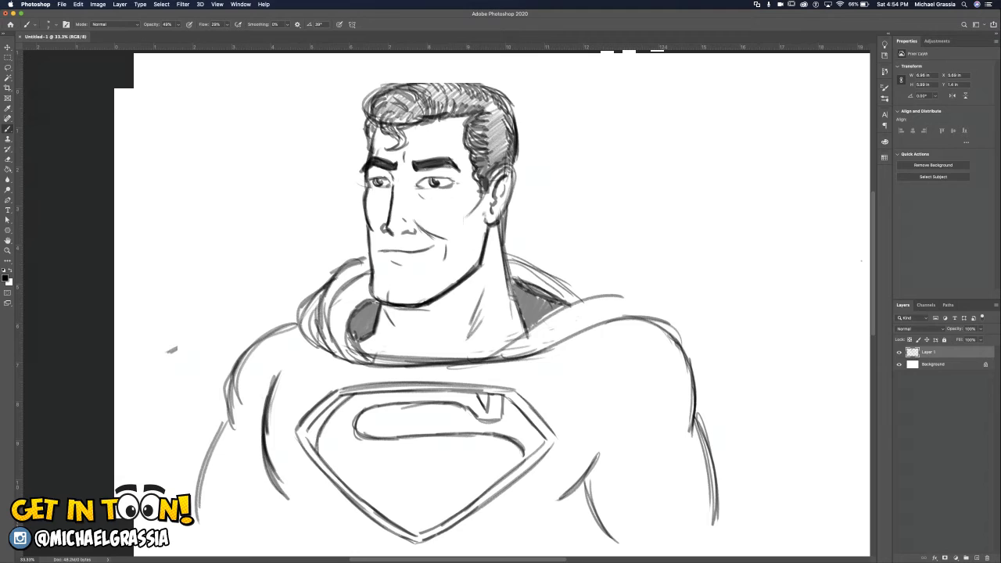
# Sketch the S's lower curve from the shield's far side and erase its wide hooked end.
pyautogui.moveTo(316, 434)
pyautogui.mouseDown()
pyautogui.moveTo(319, 459)
pyautogui.moveTo(392, 479)
pyautogui.mouseUp()
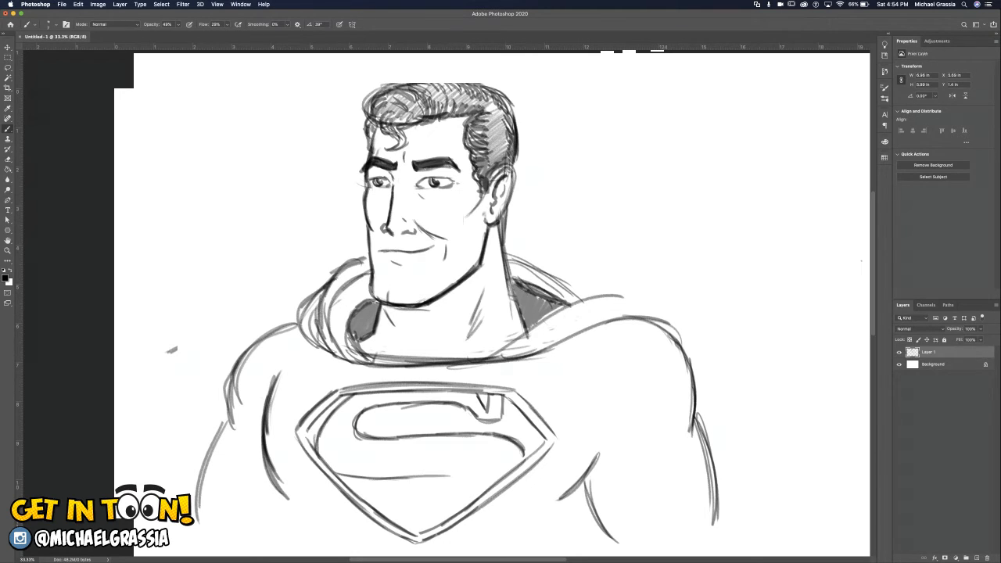
pyautogui.moveTo(393, 477)
pyautogui.mouseDown()
pyautogui.moveTo(479, 479)
pyautogui.moveTo(344, 476)
pyautogui.moveTo(329, 461)
pyautogui.mouseUp()
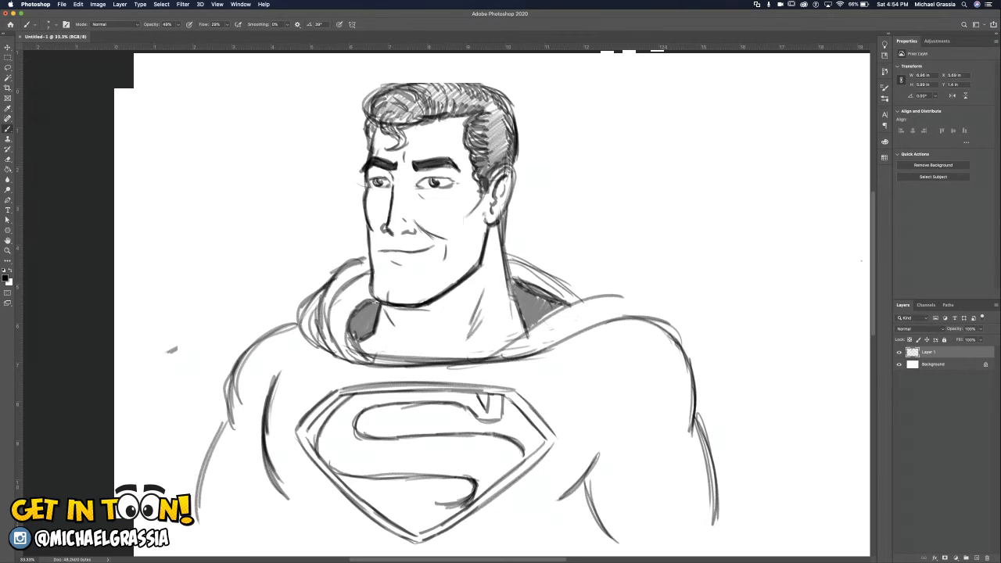
pyautogui.moveTo(373, 504)
pyautogui.mouseDown()
pyautogui.moveTo(394, 492)
pyautogui.moveTo(411, 509)
pyautogui.moveTo(459, 504)
pyautogui.mouseUp()
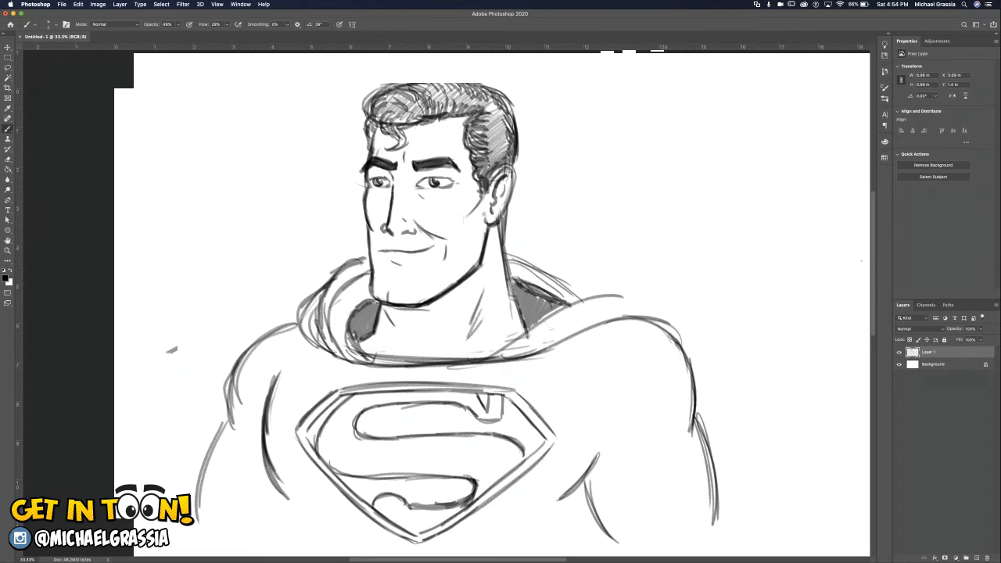
pyautogui.moveTo(475, 478)
pyautogui.mouseDown()
pyautogui.moveTo(470, 498)
pyautogui.moveTo(407, 477)
pyautogui.mouseUp()
pyautogui.moveTo(476, 490)
pyautogui.mouseDown()
pyautogui.moveTo(449, 508)
pyautogui.moveTo(471, 503)
pyautogui.moveTo(414, 507)
pyautogui.moveTo(385, 494)
pyautogui.moveTo(372, 509)
pyautogui.mouseUp()
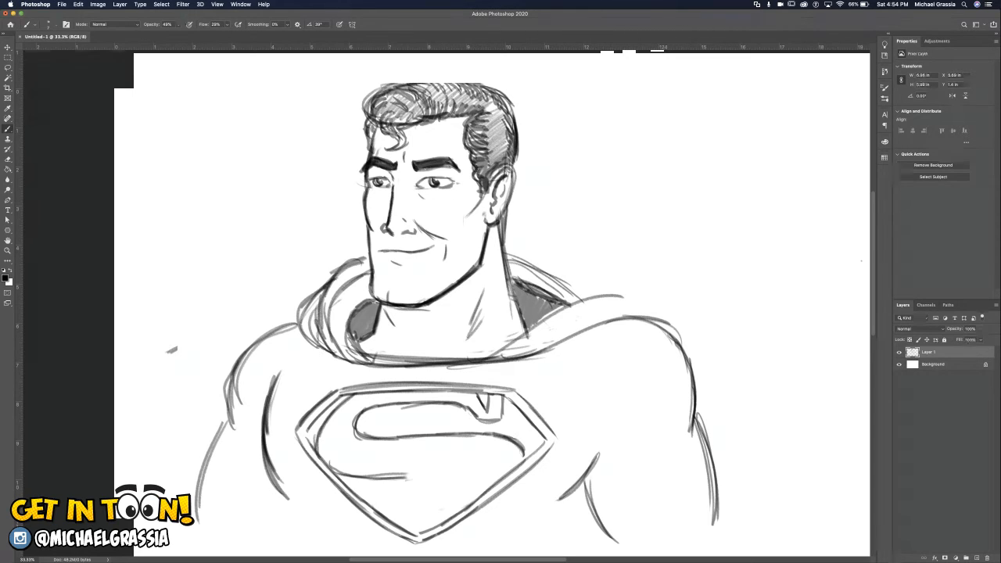
# Redraw the S's lower loop narrower, with a hooked tip and a curved bottom edge near the shield's point.
pyautogui.moveTo(370, 476)
pyautogui.mouseDown()
pyautogui.moveTo(443, 477)
pyautogui.moveTo(457, 501)
pyautogui.mouseUp()
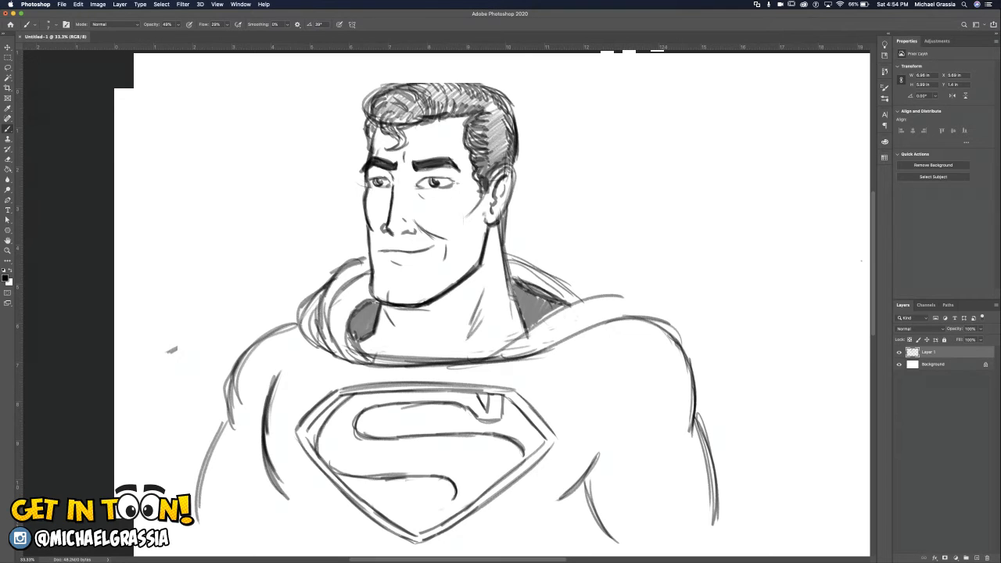
pyautogui.moveTo(453, 495)
pyautogui.mouseDown()
pyautogui.moveTo(436, 507)
pyautogui.moveTo(459, 499)
pyautogui.moveTo(452, 507)
pyautogui.moveTo(399, 508)
pyautogui.moveTo(378, 496)
pyautogui.moveTo(372, 507)
pyautogui.moveTo(396, 495)
pyautogui.mouseUp()
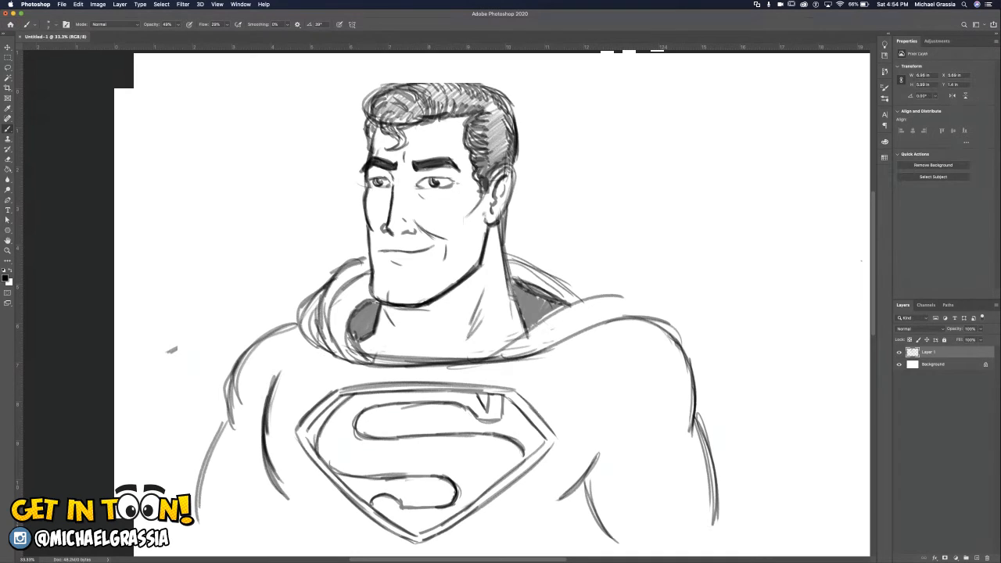
pyautogui.moveTo(434, 527); pyautogui.dragTo(394, 521)
pyautogui.moveTo(392, 504); pyautogui.dragTo(447, 505)
# Redraw the S's upper loop and middle curve narrower, and reshape the hooked tip of its lower end.
pyautogui.moveTo(391, 403)
pyautogui.mouseDown()
pyautogui.moveTo(372, 440)
pyautogui.moveTo(377, 422)
pyautogui.mouseUp()
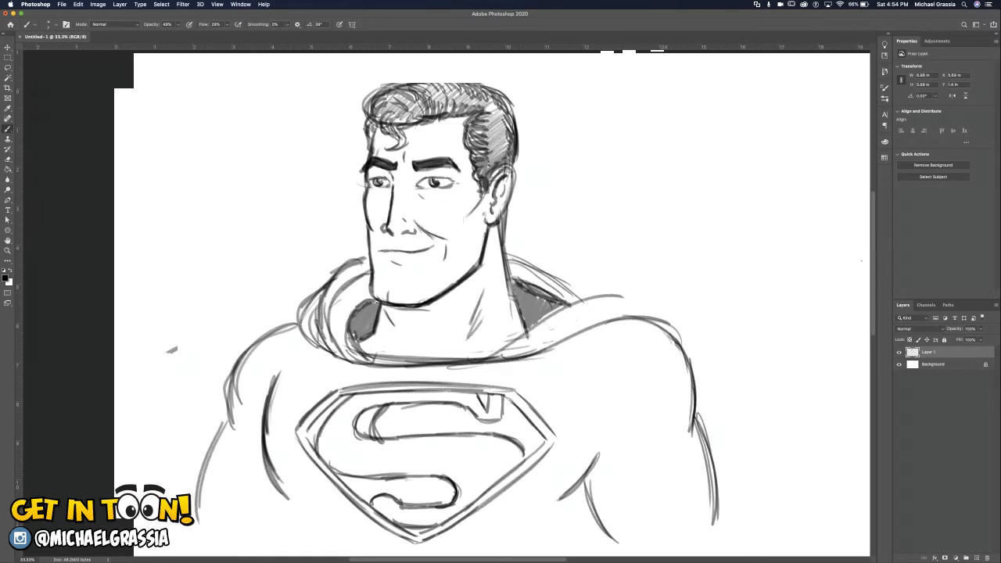
pyautogui.moveTo(382, 405)
pyautogui.mouseDown()
pyautogui.moveTo(355, 428)
pyautogui.moveTo(389, 444)
pyautogui.mouseUp()
pyautogui.moveTo(491, 433); pyautogui.dragTo(522, 452)
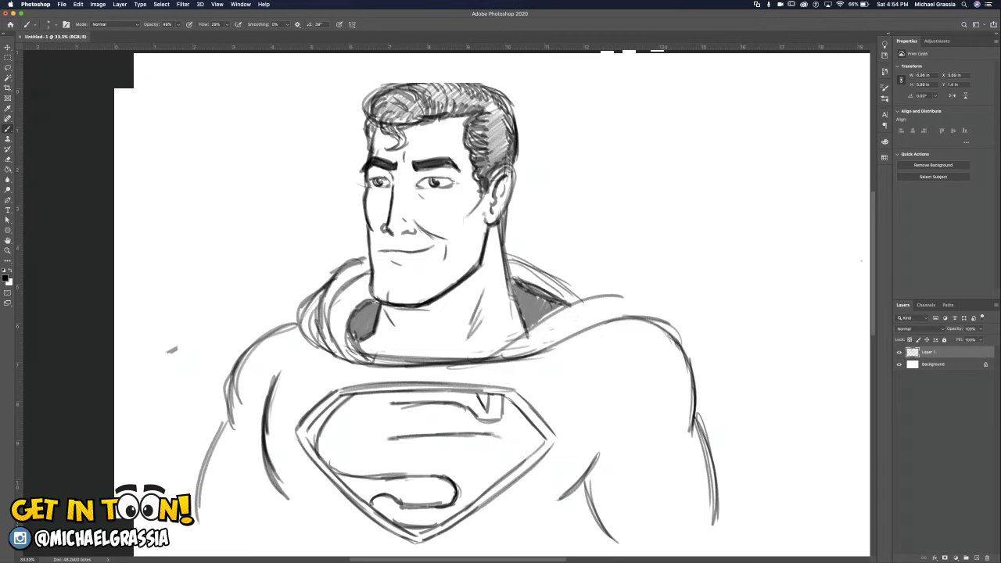
pyautogui.moveTo(403, 499); pyautogui.dragTo(365, 506)
pyautogui.moveTo(399, 402)
pyautogui.mouseDown()
pyautogui.moveTo(379, 410)
pyautogui.moveTo(396, 439)
pyautogui.moveTo(410, 404)
pyautogui.moveTo(374, 421)
pyautogui.mouseUp()
pyautogui.moveTo(464, 434)
pyautogui.mouseDown()
pyautogui.moveTo(513, 462)
pyautogui.moveTo(513, 474)
pyautogui.moveTo(505, 443)
pyautogui.moveTo(391, 437)
pyautogui.mouseUp()
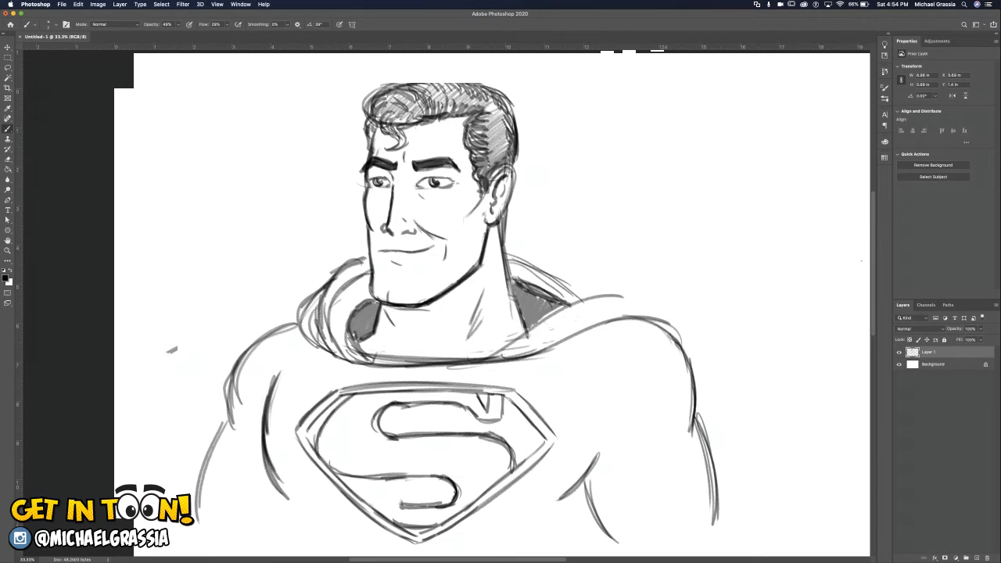
pyautogui.moveTo(389, 492)
pyautogui.mouseDown()
pyautogui.moveTo(375, 505)
pyautogui.moveTo(401, 507)
pyautogui.moveTo(373, 509)
pyautogui.mouseUp()
# Shade the shield's border dark along all of its sides.
pyautogui.moveTo(341, 390)
pyautogui.mouseDown()
pyautogui.moveTo(298, 437)
pyautogui.moveTo(341, 486)
pyautogui.mouseUp()
pyautogui.moveTo(297, 432)
pyautogui.mouseDown()
pyautogui.moveTo(358, 505)
pyautogui.moveTo(406, 535)
pyautogui.mouseUp()
pyautogui.moveTo(377, 519); pyautogui.dragTo(417, 541)
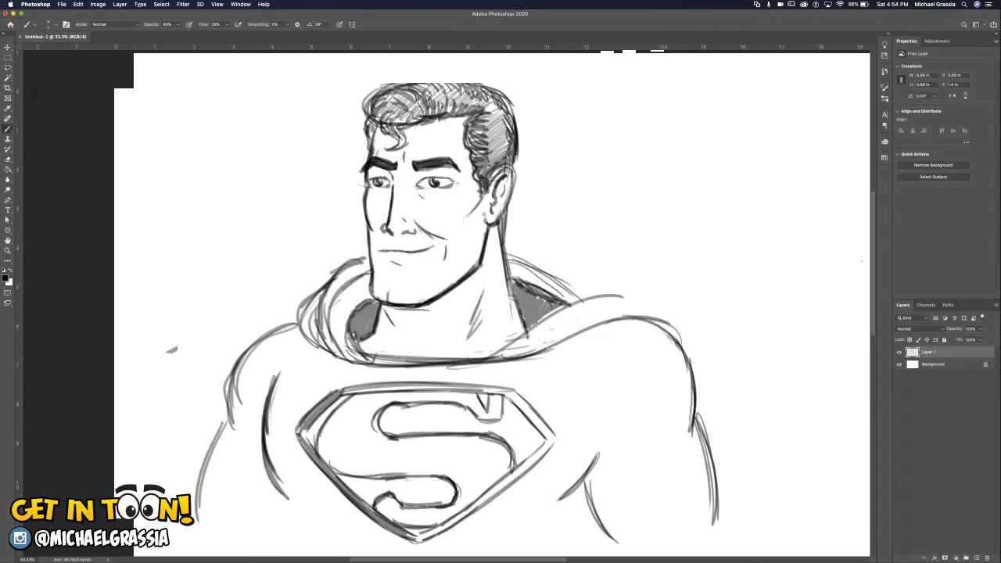
pyautogui.moveTo(340, 394); pyautogui.dragTo(456, 387)
pyautogui.moveTo(377, 390)
pyautogui.mouseDown()
pyautogui.moveTo(500, 385)
pyautogui.moveTo(537, 427)
pyautogui.mouseUp()
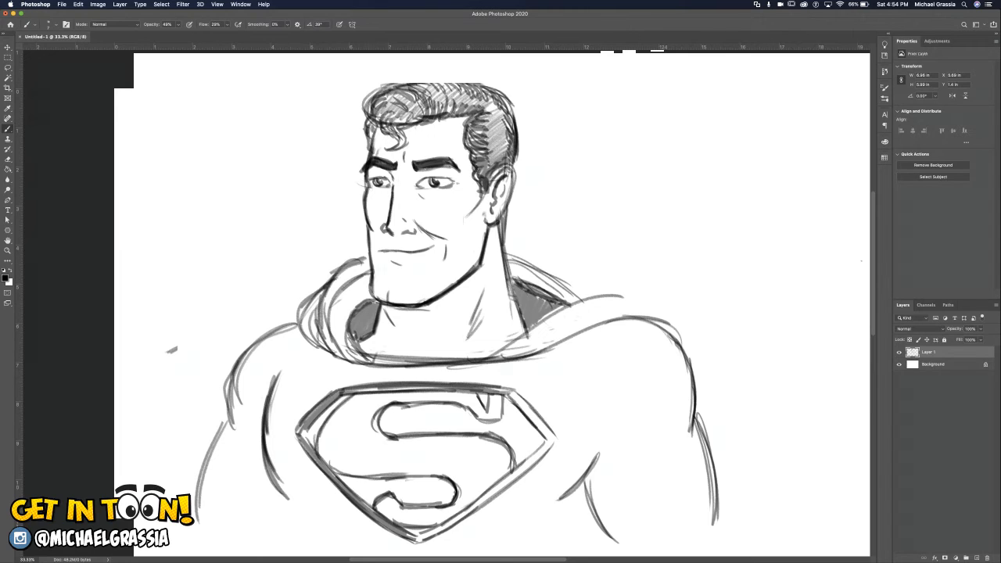
pyautogui.moveTo(512, 393)
pyautogui.mouseDown()
pyautogui.moveTo(550, 438)
pyautogui.moveTo(549, 429)
pyautogui.mouseUp()
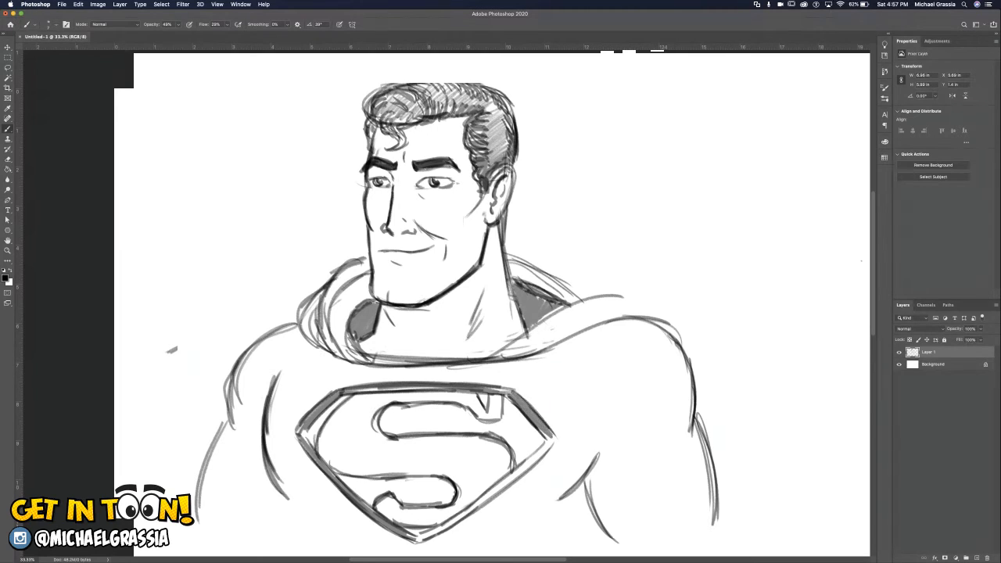
pyautogui.moveTo(552, 437); pyautogui.dragTo(431, 537)
pyautogui.moveTo(478, 509); pyautogui.dragTo(420, 539)
# Shade the S's bottom tail, top serif and upper stroke dark inside the shield.
pyautogui.moveTo(379, 507); pyautogui.dragTo(436, 518)
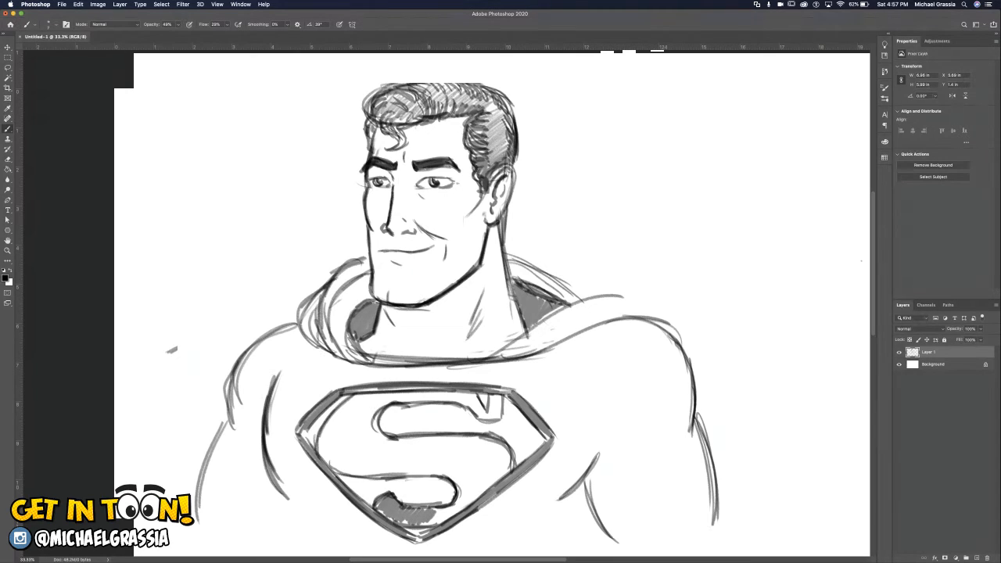
pyautogui.moveTo(427, 519)
pyautogui.mouseDown()
pyautogui.moveTo(472, 505)
pyautogui.moveTo(499, 476)
pyautogui.mouseUp()
pyautogui.moveTo(494, 390)
pyautogui.mouseDown()
pyautogui.moveTo(492, 417)
pyautogui.moveTo(472, 398)
pyautogui.moveTo(429, 393)
pyautogui.moveTo(371, 414)
pyautogui.moveTo(358, 400)
pyautogui.moveTo(385, 396)
pyautogui.moveTo(344, 405)
pyautogui.moveTo(457, 388)
pyautogui.mouseUp()
pyautogui.moveTo(385, 404)
pyautogui.mouseDown()
pyautogui.moveTo(355, 468)
pyautogui.moveTo(323, 441)
pyautogui.mouseUp()
pyautogui.moveTo(349, 400); pyautogui.dragTo(322, 455)
# Fill the S's wide middle band and lower curve with dense diagonal hatching.
pyautogui.moveTo(343, 421)
pyautogui.mouseDown()
pyautogui.moveTo(331, 463)
pyautogui.moveTo(339, 471)
pyautogui.mouseUp()
pyautogui.moveTo(380, 427)
pyautogui.mouseDown()
pyautogui.moveTo(354, 476)
pyautogui.moveTo(371, 479)
pyautogui.mouseUp()
pyautogui.moveTo(400, 440)
pyautogui.mouseDown()
pyautogui.moveTo(379, 480)
pyautogui.moveTo(405, 474)
pyautogui.mouseUp()
pyautogui.moveTo(437, 436)
pyautogui.mouseDown()
pyautogui.moveTo(415, 471)
pyautogui.moveTo(435, 474)
pyautogui.mouseUp()
pyautogui.moveTo(477, 433); pyautogui.dragTo(447, 475)
pyautogui.moveTo(485, 440); pyautogui.dragTo(456, 479)
pyautogui.moveTo(495, 438); pyautogui.dragTo(460, 490)
pyautogui.moveTo(499, 440); pyautogui.dragTo(461, 496)
pyautogui.moveTo(498, 454)
pyautogui.mouseDown()
pyautogui.moveTo(459, 505)
pyautogui.moveTo(477, 482)
pyautogui.mouseUp()
pyautogui.moveTo(502, 460); pyautogui.dragTo(466, 501)
pyautogui.moveTo(503, 466)
pyautogui.mouseDown()
pyautogui.moveTo(471, 499)
pyautogui.moveTo(487, 486)
pyautogui.mouseUp()
pyautogui.moveTo(510, 442)
pyautogui.mouseDown()
pyautogui.moveTo(502, 476)
pyautogui.moveTo(502, 461)
pyautogui.mouseUp()
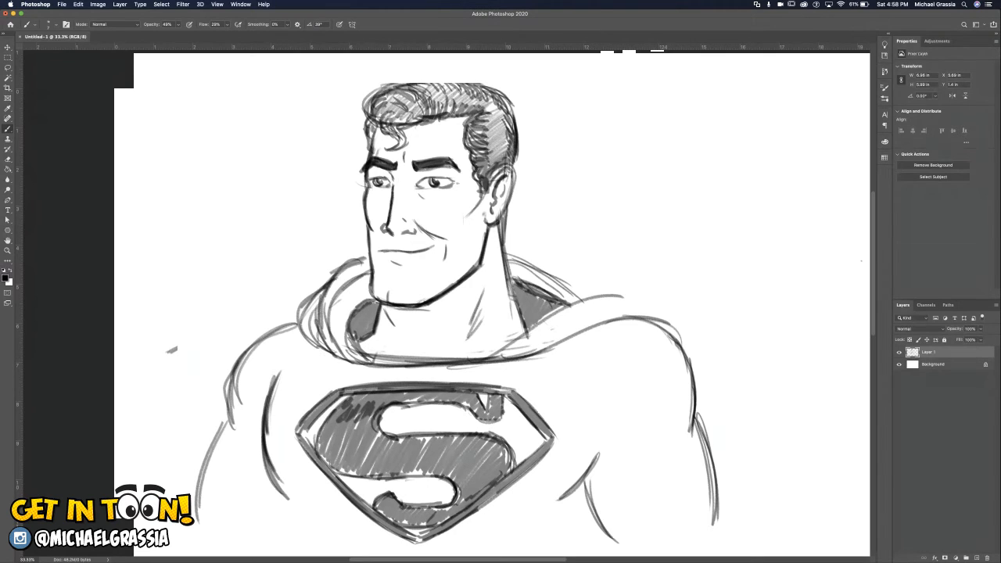
# Square off the lower edge of the S's top serif and shade the serif darker.
pyautogui.moveTo(484, 422)
pyautogui.mouseDown()
pyautogui.moveTo(504, 424)
pyautogui.moveTo(501, 415)
pyautogui.mouseUp()
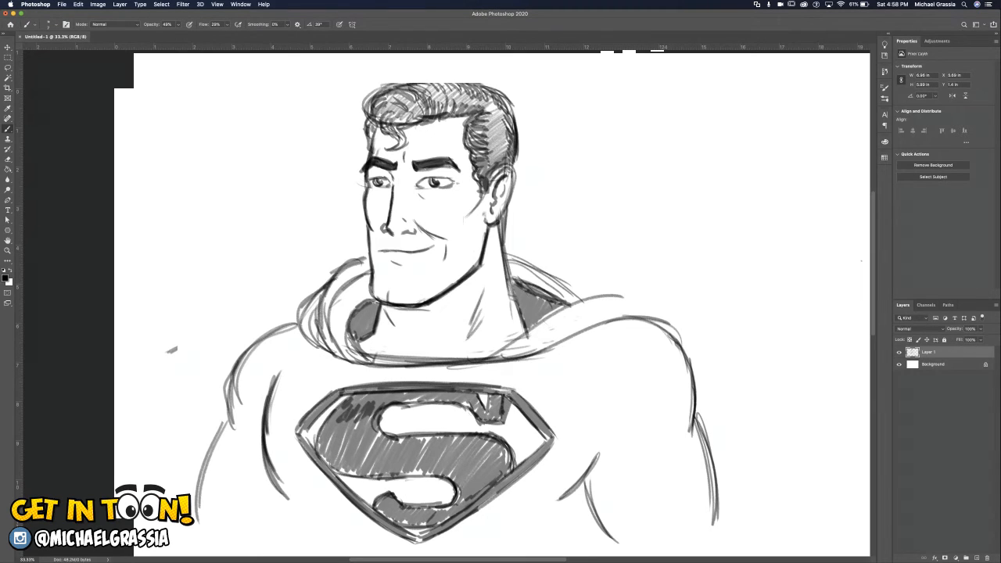
pyautogui.moveTo(484, 394); pyautogui.dragTo(492, 412)
pyautogui.moveTo(487, 394); pyautogui.dragTo(491, 415)
pyautogui.moveTo(498, 396)
pyautogui.mouseDown()
pyautogui.moveTo(494, 415)
pyautogui.moveTo(505, 419)
pyautogui.moveTo(477, 412)
pyautogui.moveTo(484, 415)
pyautogui.mouseUp()
# Darken the S's upper stroke and outer curve with a second layer of dense shading.
pyautogui.moveTo(438, 393); pyautogui.dragTo(388, 400)
pyautogui.moveTo(464, 393); pyautogui.dragTo(397, 405)
pyautogui.moveTo(419, 402); pyautogui.dragTo(357, 408)
pyautogui.moveTo(421, 389); pyautogui.dragTo(359, 404)
pyautogui.moveTo(383, 393); pyautogui.dragTo(347, 406)
pyautogui.moveTo(361, 395)
pyautogui.mouseDown()
pyautogui.moveTo(337, 411)
pyautogui.moveTo(320, 451)
pyautogui.mouseUp()
# Darken the S's middle band, lower curve and hooked tail with overlapping strokes.
pyautogui.moveTo(328, 430)
pyautogui.mouseDown()
pyautogui.moveTo(320, 457)
pyautogui.moveTo(333, 470)
pyautogui.moveTo(422, 475)
pyautogui.mouseUp()
pyautogui.moveTo(340, 470); pyautogui.dragTo(429, 474)
pyautogui.moveTo(339, 470); pyautogui.dragTo(456, 476)
pyautogui.moveTo(426, 474); pyautogui.dragTo(461, 486)
pyautogui.moveTo(454, 476); pyautogui.dragTo(477, 481)
pyautogui.moveTo(508, 438); pyautogui.dragTo(390, 445)
pyautogui.moveTo(457, 445)
pyautogui.mouseDown()
pyautogui.moveTo(383, 455)
pyautogui.moveTo(410, 474)
pyautogui.mouseUp()
pyautogui.moveTo(493, 441)
pyautogui.mouseDown()
pyautogui.moveTo(446, 451)
pyautogui.moveTo(465, 480)
pyautogui.moveTo(458, 507)
pyautogui.moveTo(407, 522)
pyautogui.moveTo(408, 512)
pyautogui.moveTo(378, 508)
pyautogui.moveTo(391, 524)
pyautogui.moveTo(410, 523)
pyautogui.mouseUp()
pyautogui.moveTo(448, 517)
pyautogui.mouseDown()
pyautogui.moveTo(402, 524)
pyautogui.moveTo(405, 513)
pyautogui.mouseUp()
pyautogui.moveTo(432, 509); pyautogui.dragTo(404, 513)
# Add steep hatching strokes over the S's upper curve and middle band to deepen the fill.
pyautogui.moveTo(347, 407)
pyautogui.mouseDown()
pyautogui.moveTo(326, 452)
pyautogui.moveTo(341, 471)
pyautogui.mouseUp()
pyautogui.moveTo(380, 402); pyautogui.dragTo(352, 469)
pyautogui.moveTo(373, 423)
pyautogui.mouseDown()
pyautogui.moveTo(355, 468)
pyautogui.moveTo(368, 469)
pyautogui.mouseUp()
pyautogui.moveTo(391, 438)
pyautogui.mouseDown()
pyautogui.moveTo(375, 469)
pyautogui.moveTo(383, 472)
pyautogui.mouseUp()
pyautogui.moveTo(422, 437)
pyautogui.mouseDown()
pyautogui.moveTo(395, 473)
pyautogui.moveTo(410, 472)
pyautogui.mouseUp()
pyautogui.moveTo(436, 440); pyautogui.dragTo(425, 467)
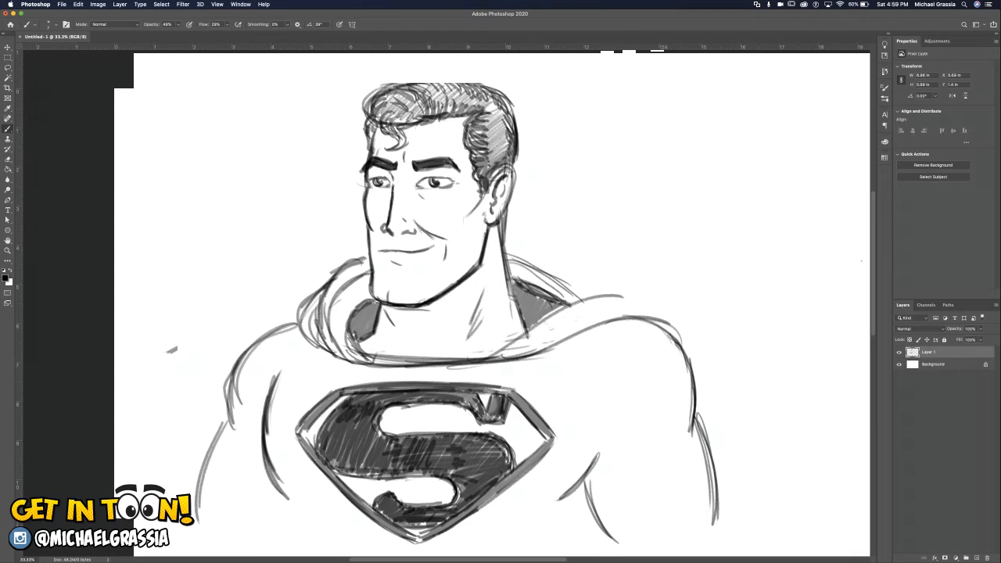
# Deepen the dark shading around the shield's border, including its top edge and side corners.
pyautogui.moveTo(342, 391)
pyautogui.mouseDown()
pyautogui.moveTo(301, 430)
pyautogui.moveTo(349, 496)
pyautogui.mouseUp()
pyautogui.moveTo(302, 439)
pyautogui.mouseDown()
pyautogui.moveTo(364, 508)
pyautogui.moveTo(423, 541)
pyautogui.moveTo(547, 446)
pyautogui.mouseUp()
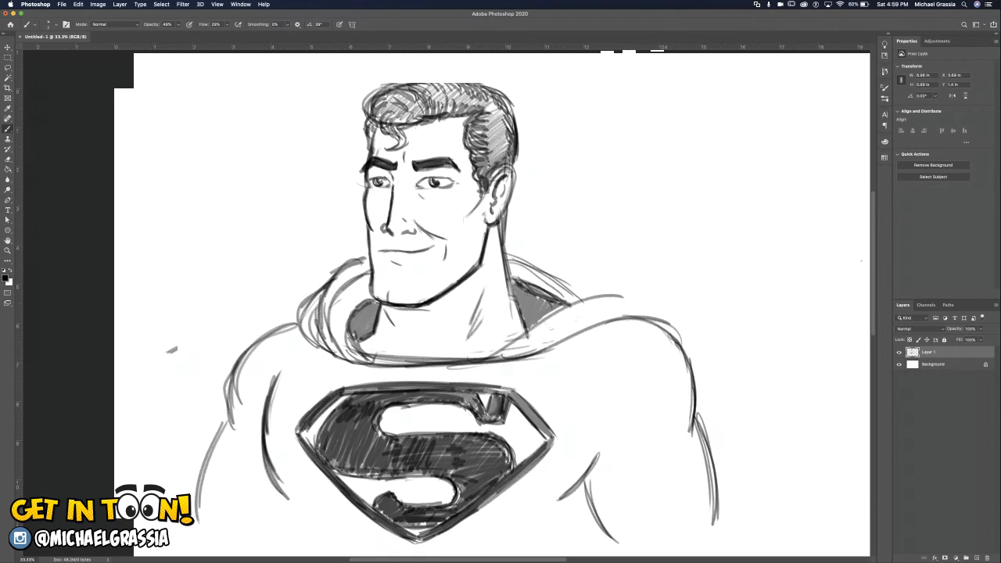
pyautogui.moveTo(516, 397)
pyautogui.mouseDown()
pyautogui.moveTo(550, 437)
pyautogui.moveTo(510, 393)
pyautogui.mouseUp()
pyautogui.moveTo(550, 441); pyautogui.dragTo(532, 461)
pyautogui.moveTo(342, 390)
pyautogui.mouseDown()
pyautogui.moveTo(455, 381)
pyautogui.moveTo(511, 393)
pyautogui.moveTo(479, 409)
pyautogui.moveTo(439, 394)
pyautogui.mouseUp()
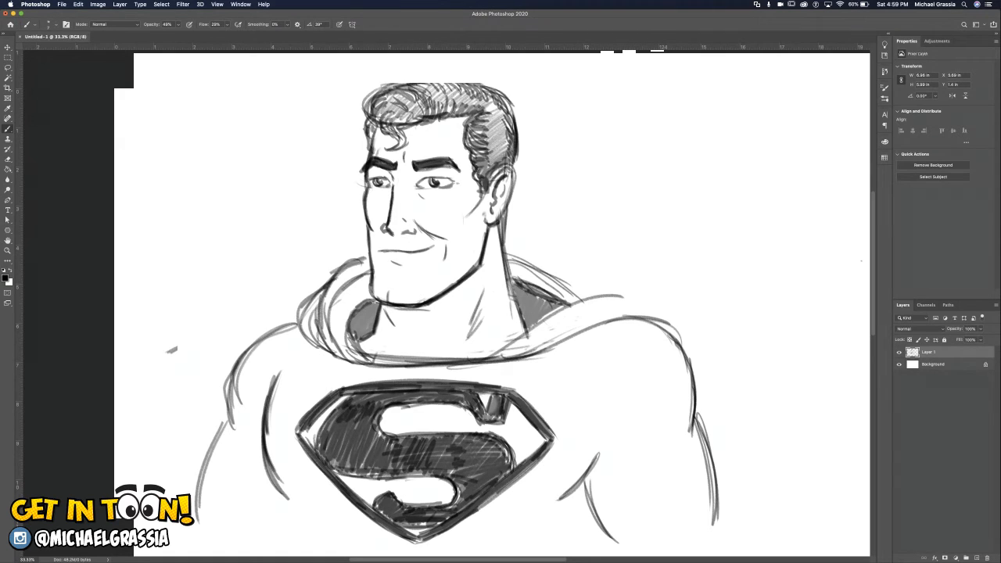
# Draw the cape's upper contour and fold curving over the near shoulder.
pyautogui.moveTo(568, 310); pyautogui.dragTo(658, 303)
pyautogui.moveTo(597, 297); pyautogui.dragTo(673, 323)
pyautogui.moveTo(566, 310); pyautogui.dragTo(674, 325)
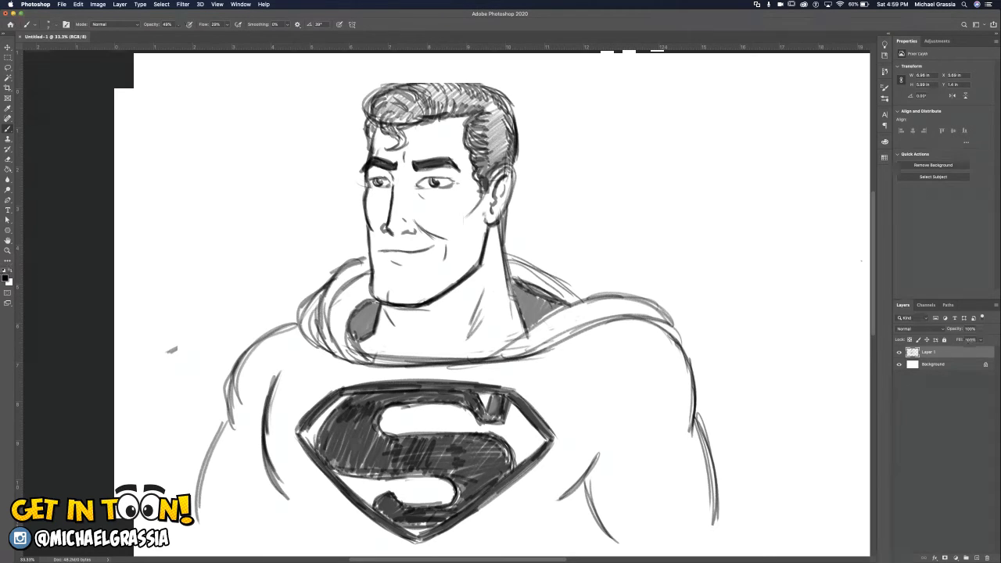
# Strengthen the far chest contour, then add torso lines and short hatching beneath both pectorals.
pyautogui.moveTo(266, 457); pyautogui.dragTo(295, 501)
pyautogui.moveTo(290, 499)
pyautogui.mouseDown()
pyautogui.moveTo(266, 463)
pyautogui.moveTo(262, 423)
pyautogui.moveTo(274, 378)
pyautogui.mouseUp()
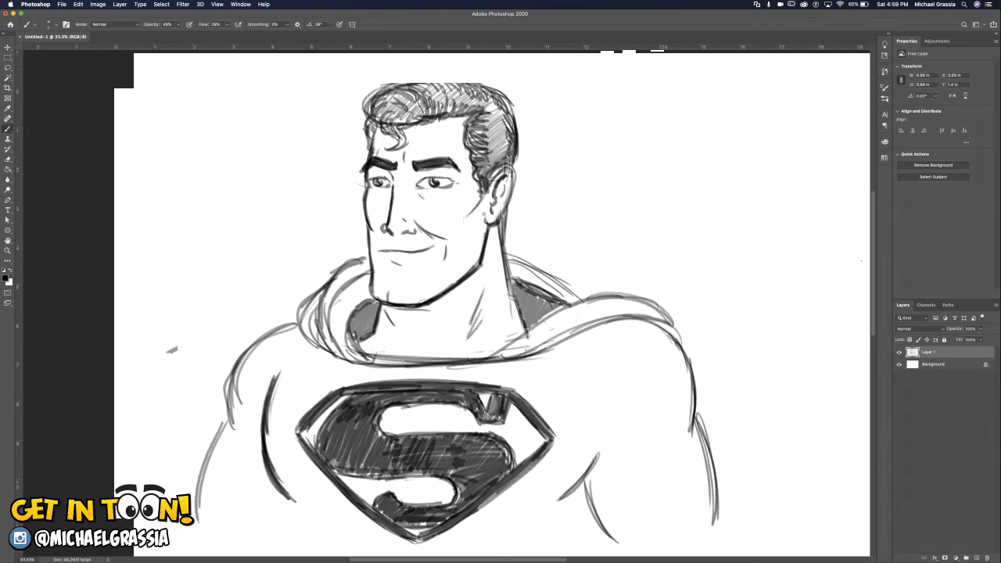
pyautogui.moveTo(280, 491); pyautogui.dragTo(285, 532)
pyautogui.moveTo(600, 523); pyautogui.dragTo(582, 538)
pyautogui.moveTo(584, 478)
pyautogui.mouseDown()
pyautogui.moveTo(572, 499)
pyautogui.moveTo(541, 510)
pyautogui.mouseUp()
pyautogui.moveTo(553, 498); pyautogui.dragTo(531, 514)
pyautogui.moveTo(283, 481); pyautogui.dragTo(311, 512)
pyautogui.moveTo(305, 502); pyautogui.dragTo(318, 514)
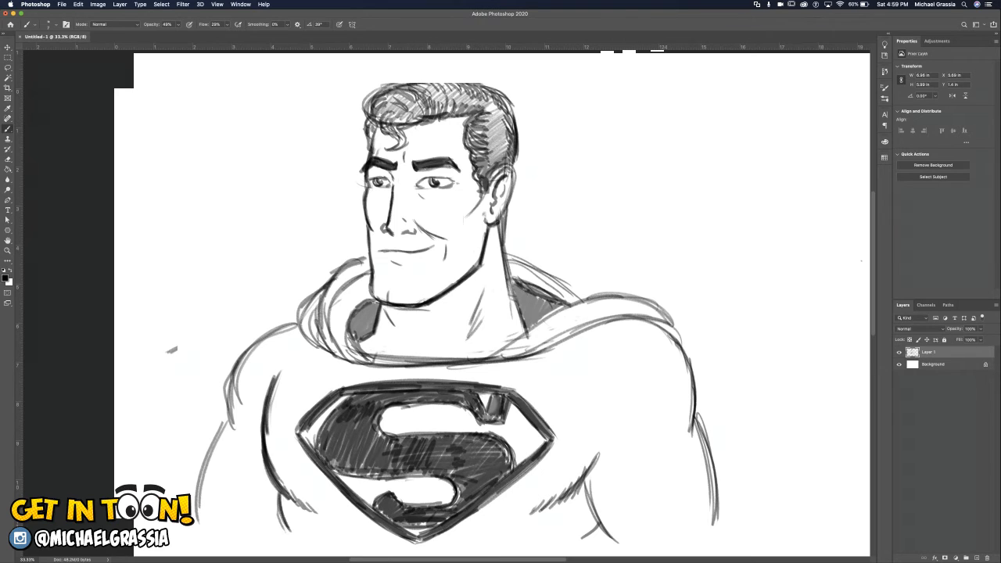
# Add short shading strokes on the near arm where the shoulder muscle meets the upper arm.
pyautogui.moveTo(693, 398)
pyautogui.mouseDown()
pyautogui.moveTo(683, 455)
pyautogui.moveTo(646, 457)
pyautogui.moveTo(659, 465)
pyautogui.mouseUp()
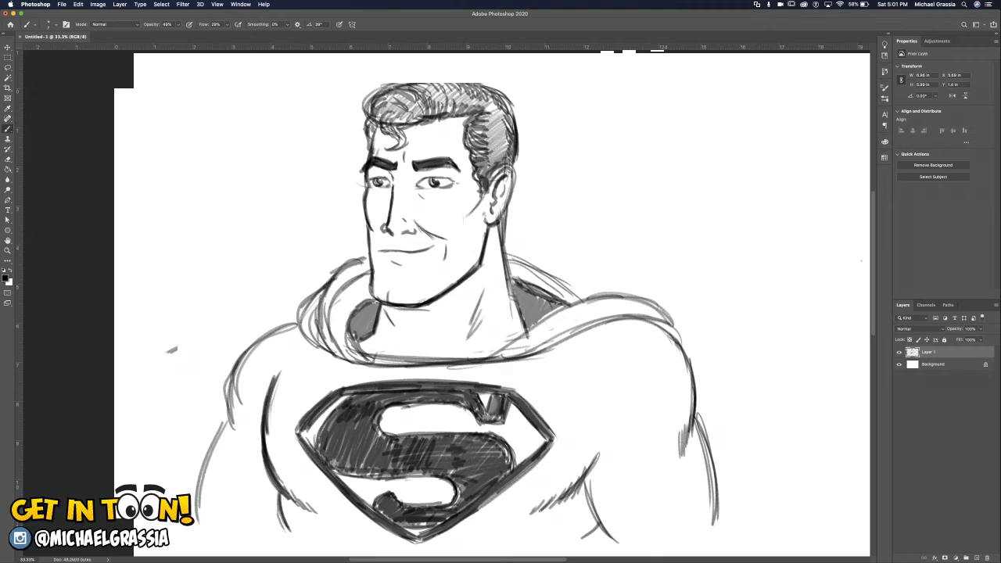
pyautogui.moveTo(677, 443); pyautogui.dragTo(674, 463)
pyautogui.moveTo(679, 439); pyautogui.dragTo(676, 461)
# Reinforce the far shoulder's outline and redraw the arm contour below it closer to the torso.
pyautogui.moveTo(254, 348); pyautogui.dragTo(228, 425)
pyautogui.moveTo(226, 380); pyautogui.dragTo(244, 449)
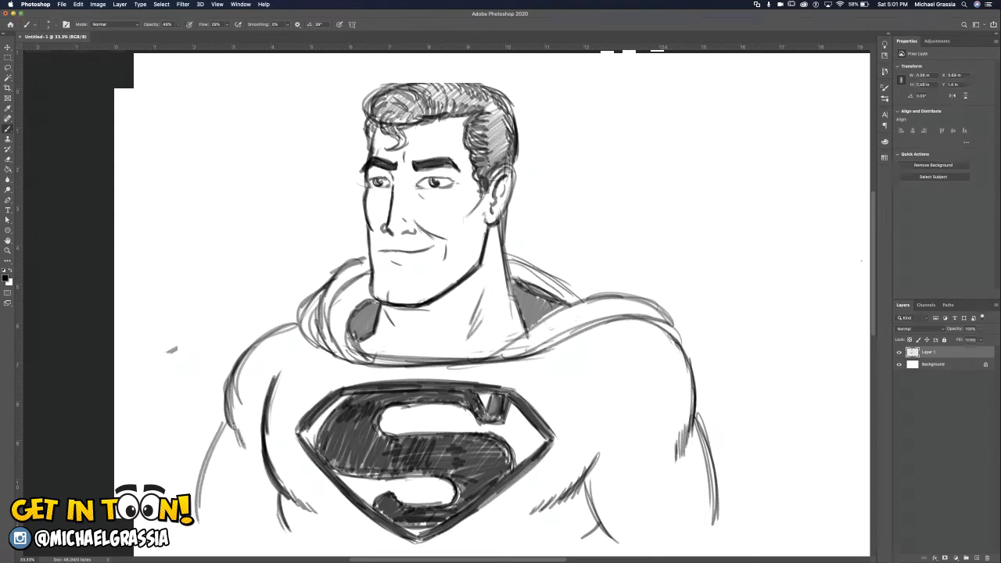
pyautogui.moveTo(229, 414); pyautogui.dragTo(193, 532)
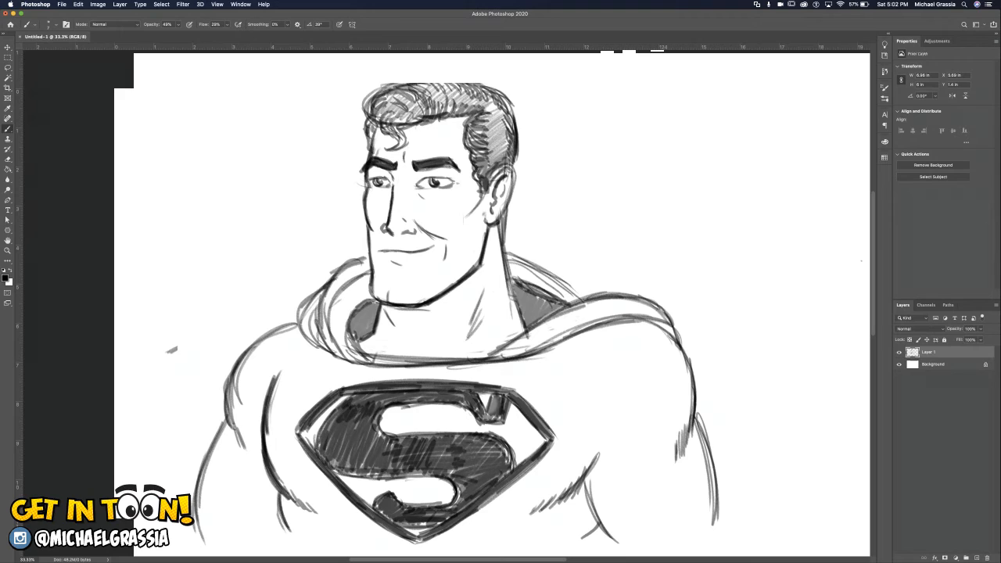
pyautogui.moveTo(225, 421); pyautogui.dragTo(196, 516)
pyautogui.moveTo(203, 456); pyautogui.dragTo(205, 545)
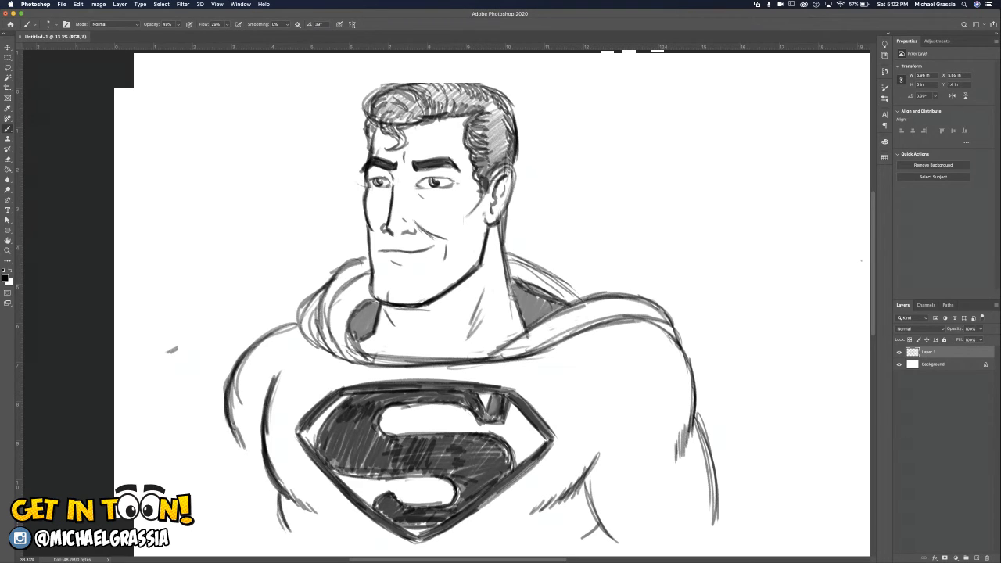
pyautogui.moveTo(230, 431); pyautogui.dragTo(209, 497)
pyautogui.moveTo(233, 427); pyautogui.dragTo(209, 522)
pyautogui.moveTo(230, 433); pyautogui.dragTo(208, 516)
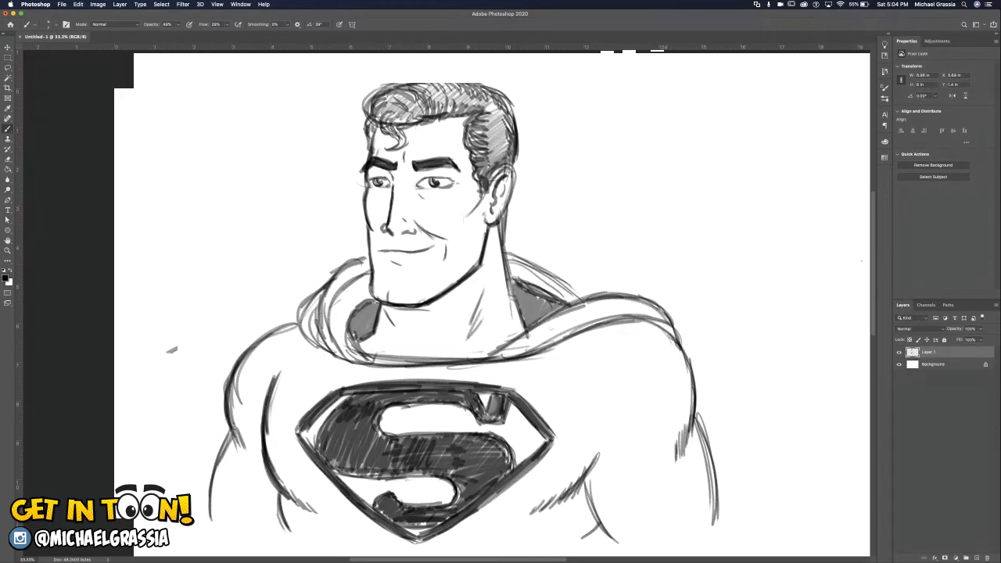
# Darken the far shoulder and arm outline and the cape collar's outer edges on both sides of the neck.
pyautogui.moveTo(300, 319)
pyautogui.mouseDown()
pyautogui.moveTo(260, 340)
pyautogui.moveTo(233, 399)
pyautogui.moveTo(210, 512)
pyautogui.mouseUp()
pyautogui.moveTo(313, 297)
pyautogui.mouseDown()
pyautogui.moveTo(300, 328)
pyautogui.moveTo(323, 290)
pyautogui.moveTo(364, 258)
pyautogui.mouseUp()
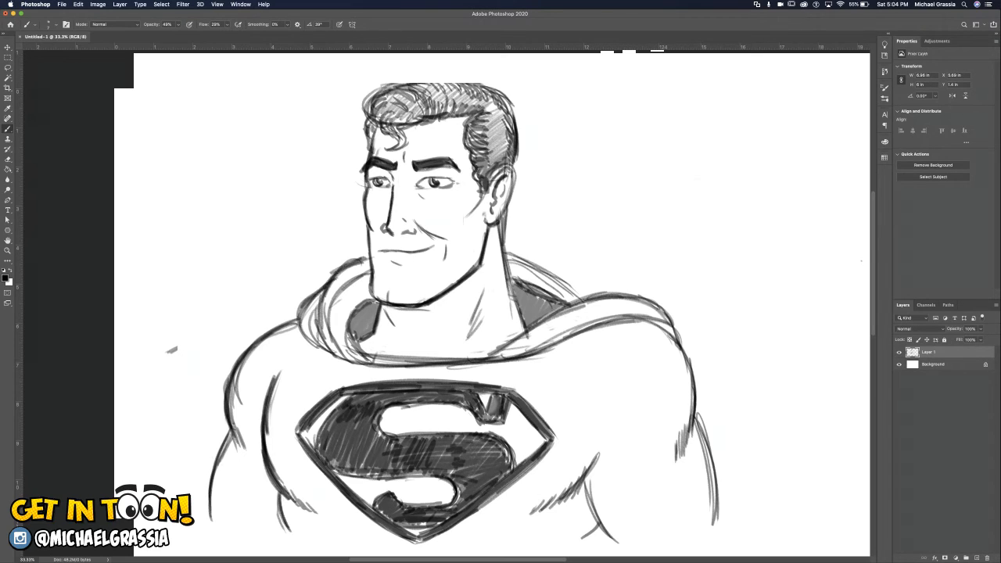
pyautogui.moveTo(554, 276)
pyautogui.mouseDown()
pyautogui.moveTo(593, 295)
pyautogui.moveTo(584, 295)
pyautogui.mouseUp()
pyautogui.moveTo(491, 358); pyautogui.dragTo(617, 317)
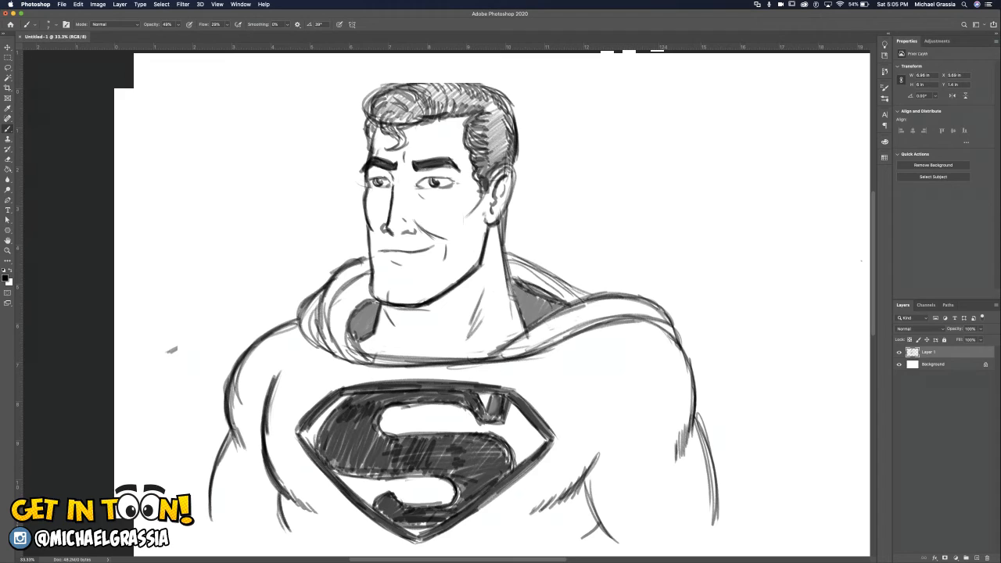
# Remove the heavy nose line and nostril marks, and redraw the nose with a clean bridge and angular base.
pyautogui.press('super+z')
pyautogui.press('super+z')
pyautogui.press('super+z')
pyautogui.press('super+z')
pyautogui.press('super+z')
pyautogui.press('super+z')
pyautogui.press('super+z')
pyautogui.moveTo(390, 188)
pyautogui.mouseDown()
pyautogui.moveTo(384, 224)
pyautogui.moveTo(394, 230)
pyautogui.mouseUp()
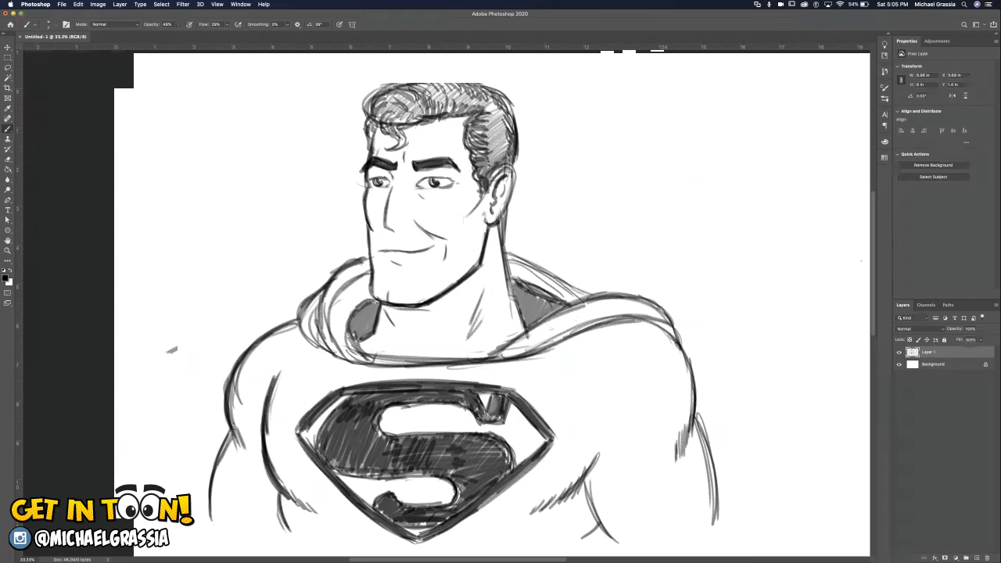
pyautogui.press('super+z')
pyautogui.press('super+z')
pyautogui.press('super+z')
pyautogui.press('super+z')
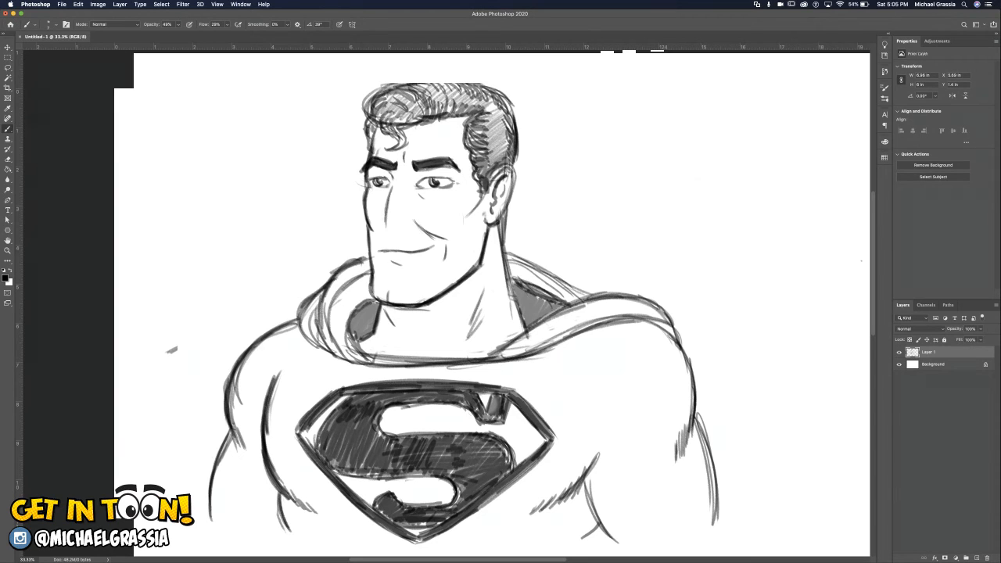
pyautogui.press('super+z')
pyautogui.press('super+z')
pyautogui.moveTo(392, 186); pyautogui.dragTo(385, 231)
pyautogui.click(78, 4)
pyautogui.press('Escape')
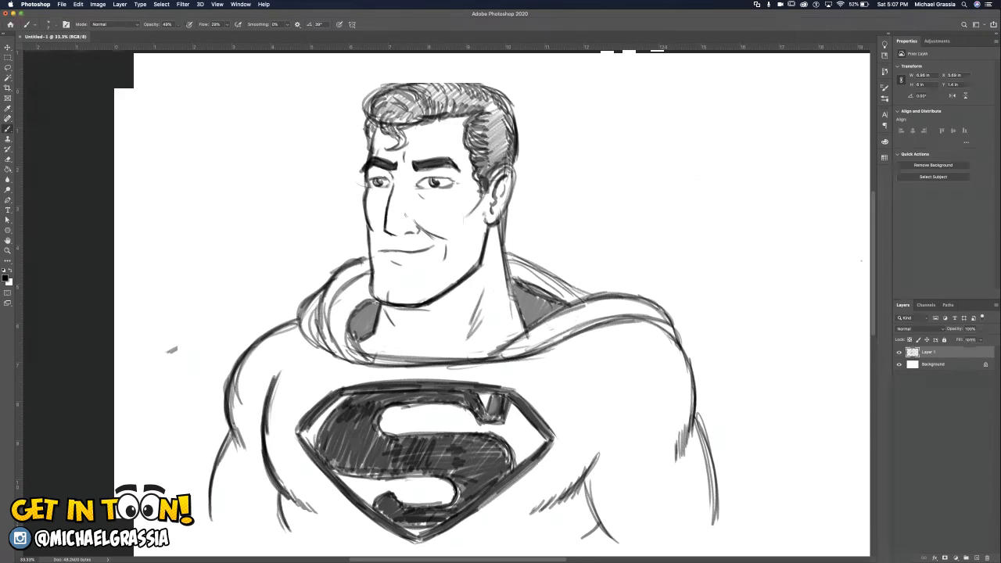
# Add a new layer above the sketch, and darken the cheekbone line in front of the ear on Layer 1.
pyautogui.click(976, 558)
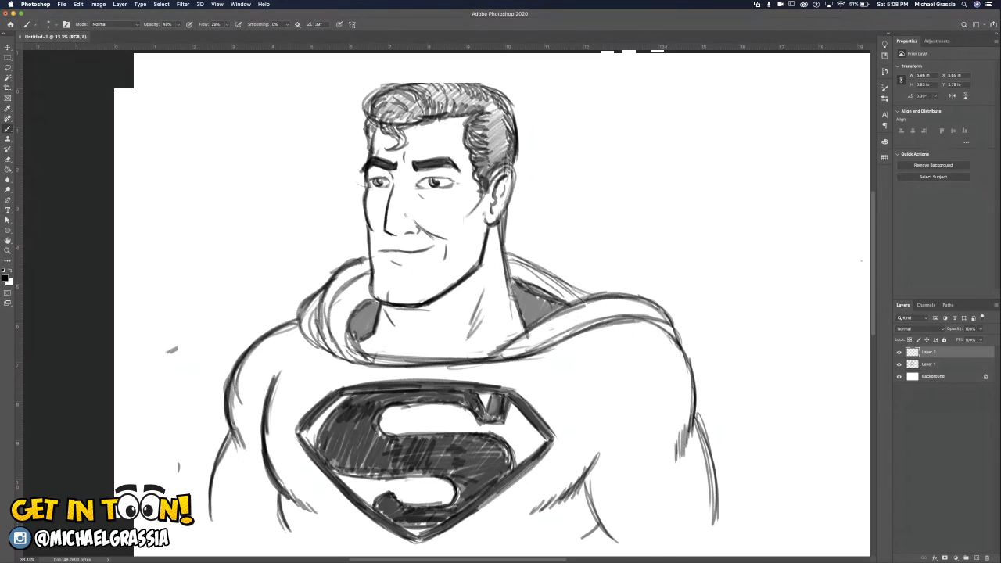
pyautogui.moveTo(484, 195); pyautogui.dragTo(474, 212)
pyautogui.press('super+z')
pyautogui.click(929, 364)
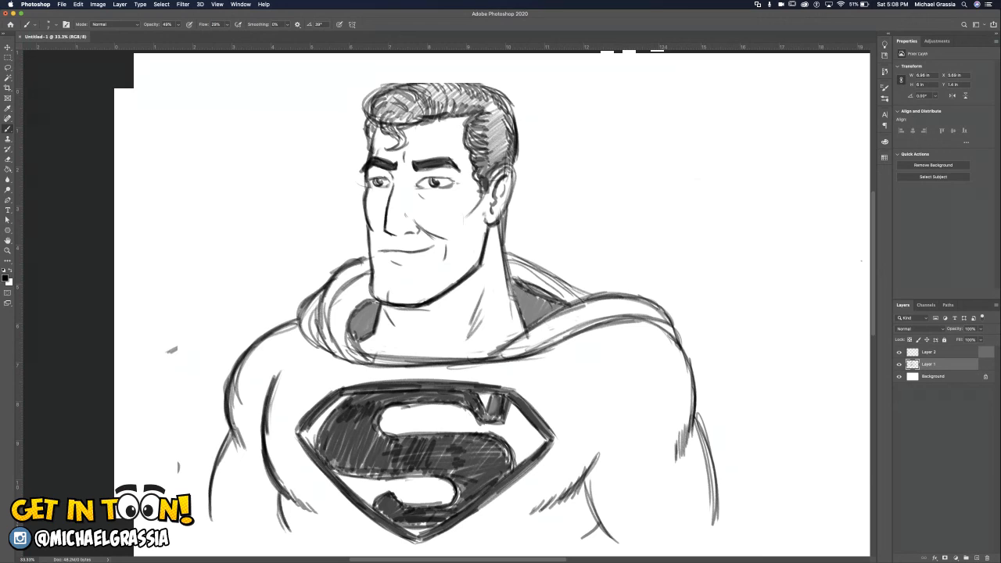
pyautogui.moveTo(482, 195); pyautogui.dragTo(458, 223)
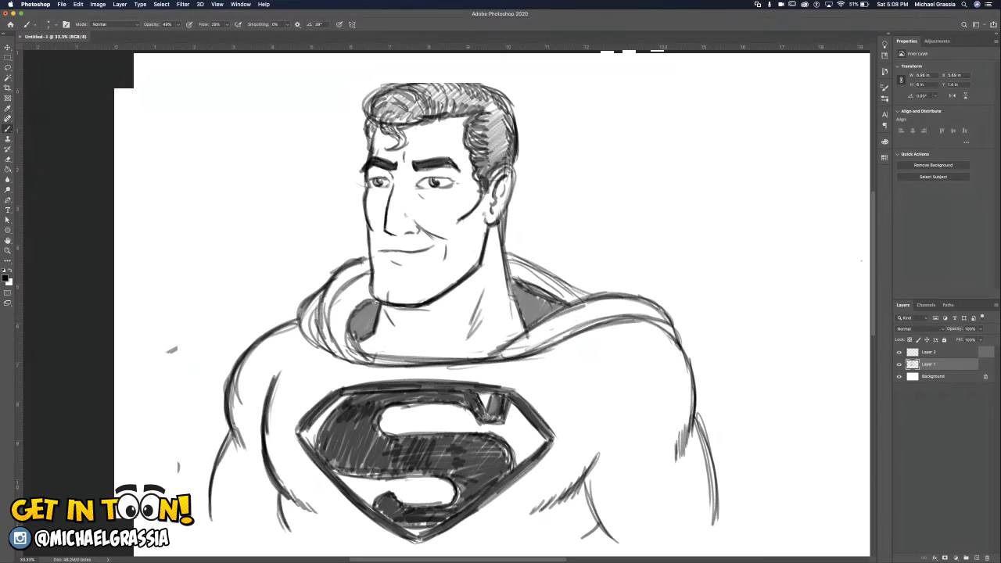